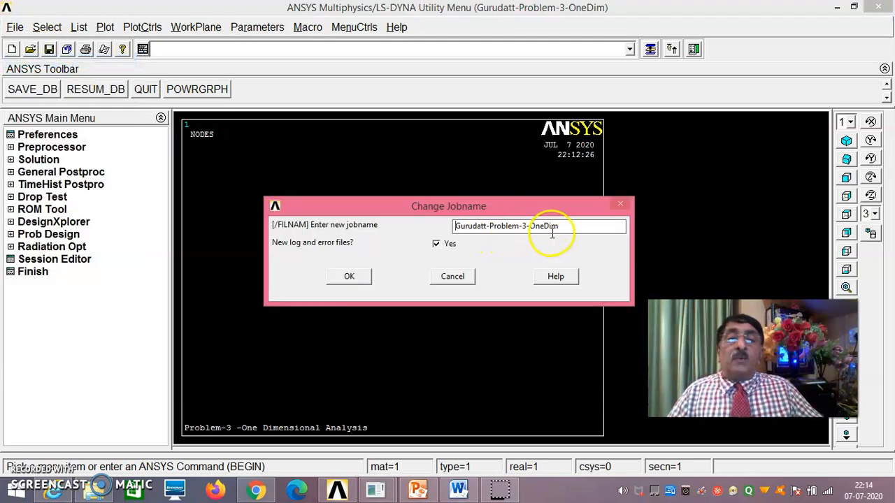
# - Apply the job name ending in Problem-3-OneDim with new log and error files, and apply the title "Problem-3 -One Dimensional Analysis"
pyautogui.click(349, 277)
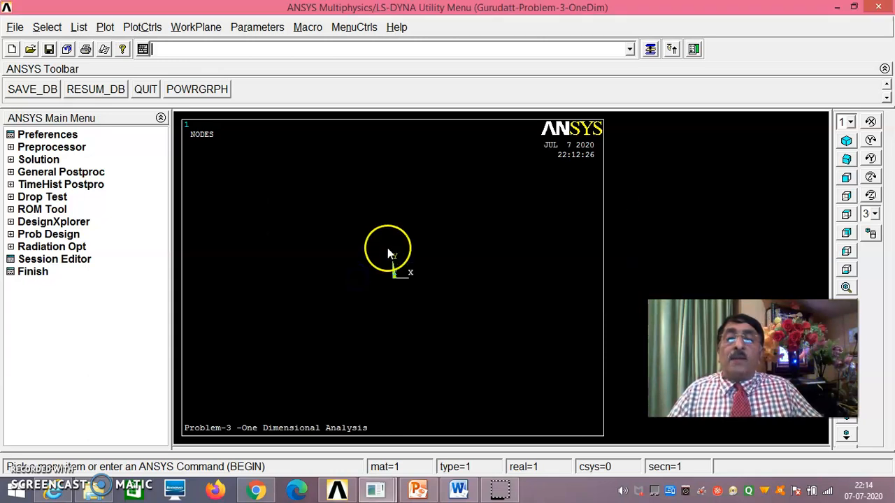
pyautogui.click(15, 28)
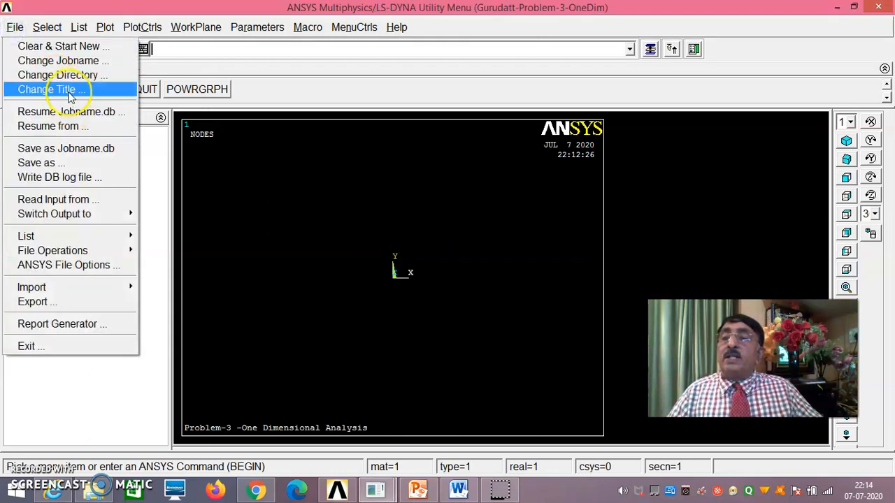
pyautogui.click(70, 94)
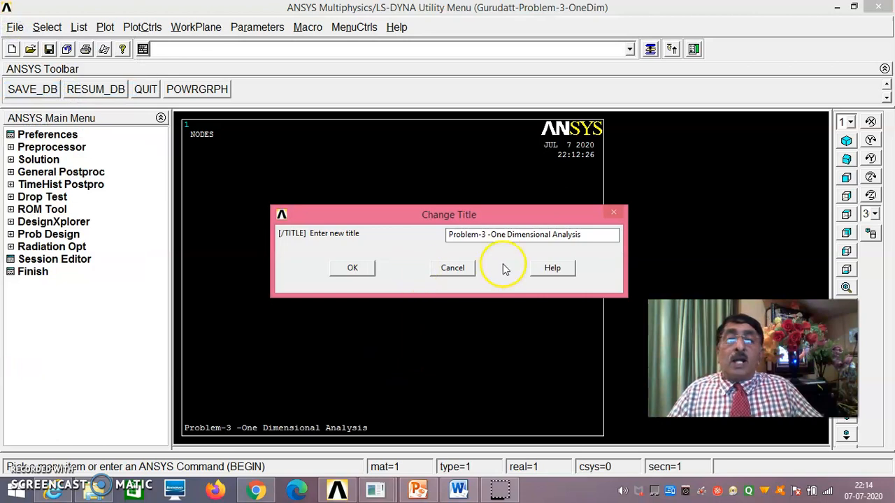
pyautogui.click(358, 269)
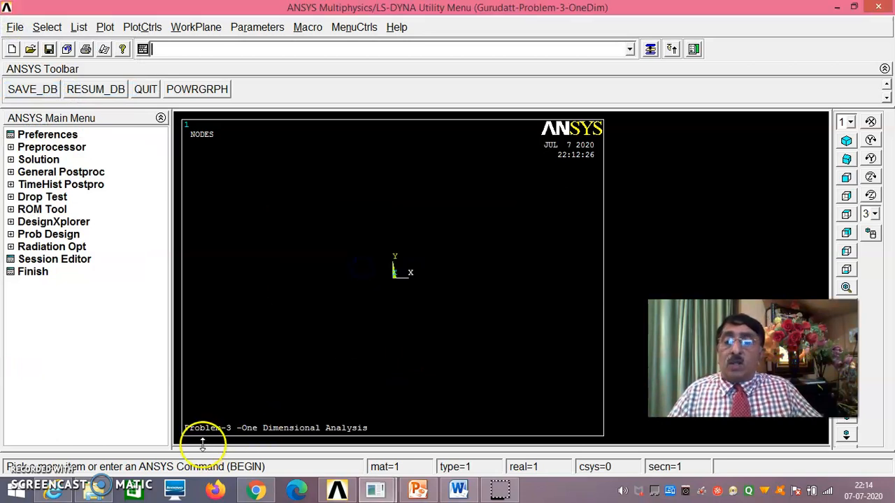
# - Display the session's log file to check the recorded job name and title commands, and close it
pyautogui.click(15, 28)
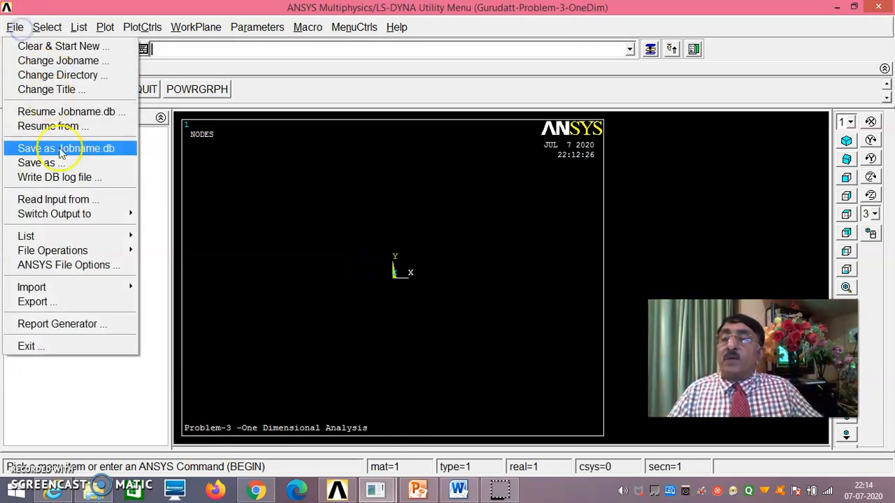
pyautogui.moveTo(40, 236)
pyautogui.click(168, 236)
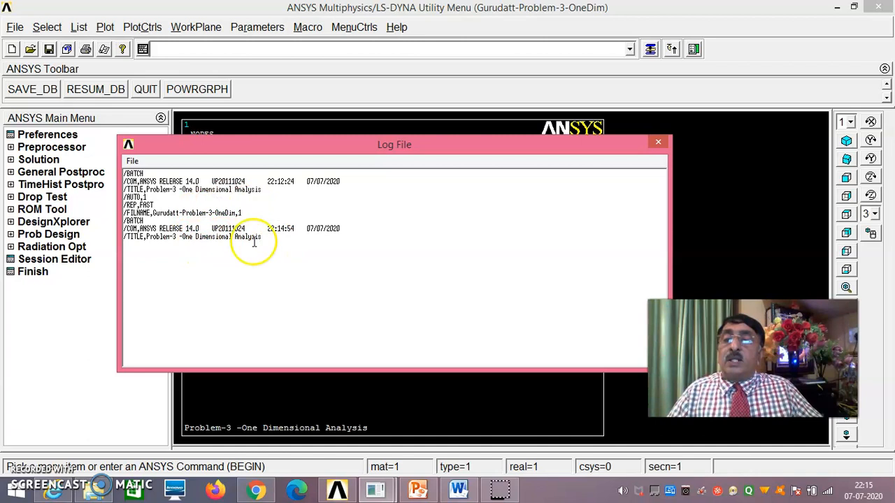
pyautogui.click(658, 144)
# - Set the analysis preferences to the Structural discipline
pyautogui.click(56, 136)
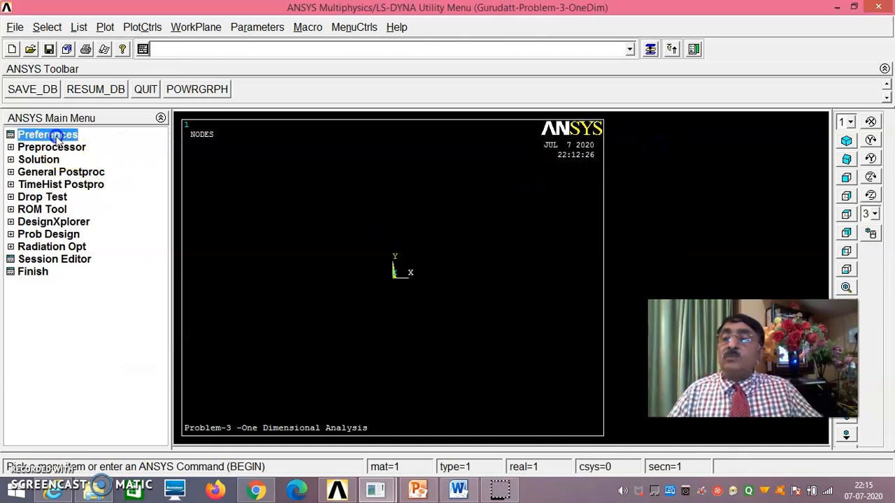
pyautogui.click(447, 145)
pyautogui.click(328, 389)
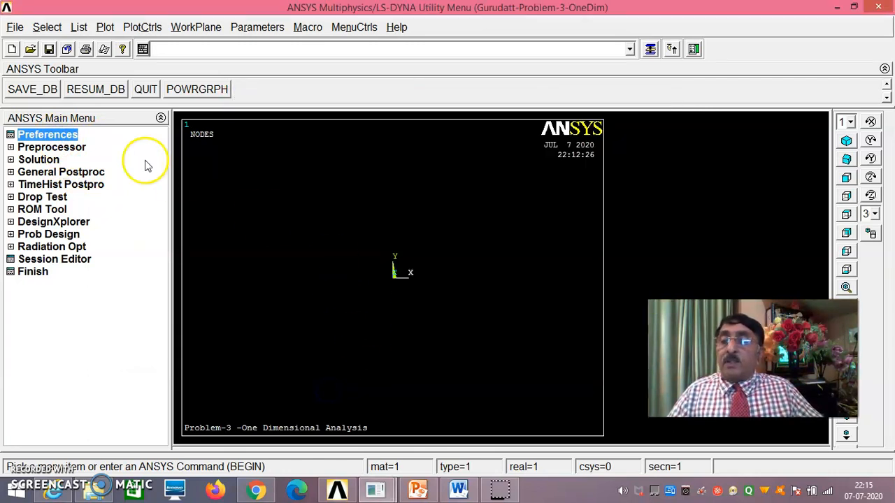
# - Define element type 1 as the structural Link element 3D finit stn 180
pyautogui.click(74, 147)
pyautogui.click(77, 160)
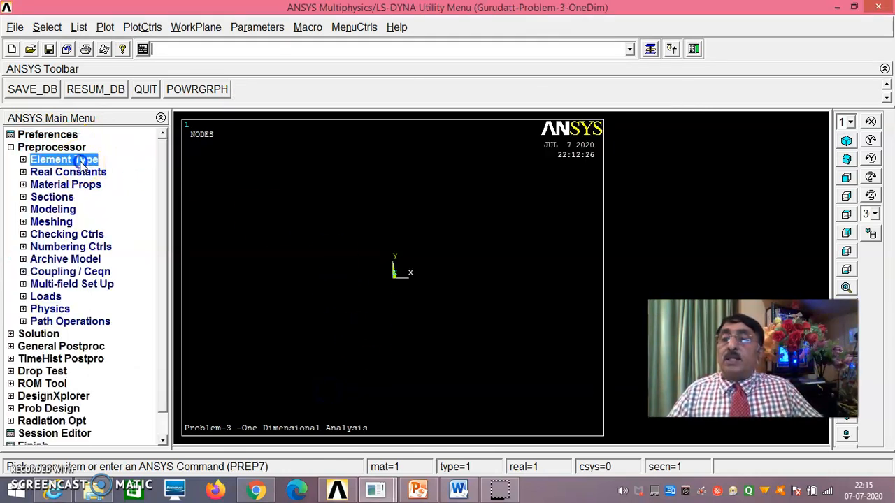
pyautogui.click(90, 172)
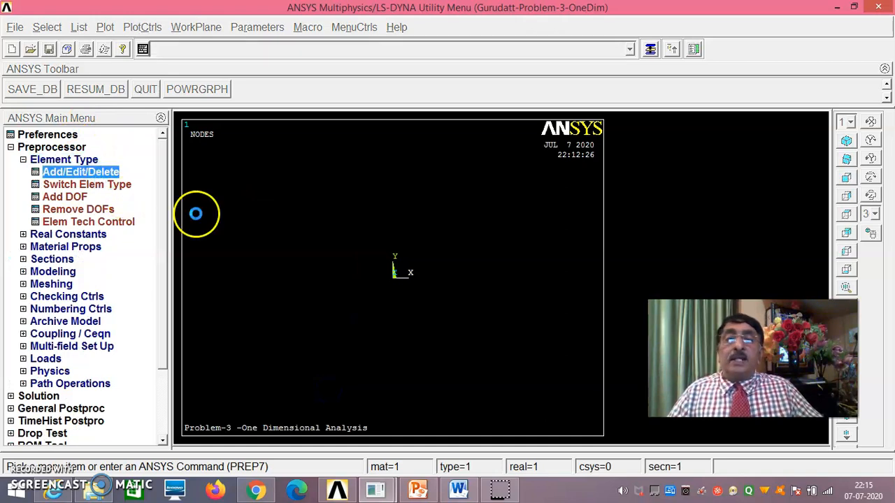
pyautogui.click(111, 335)
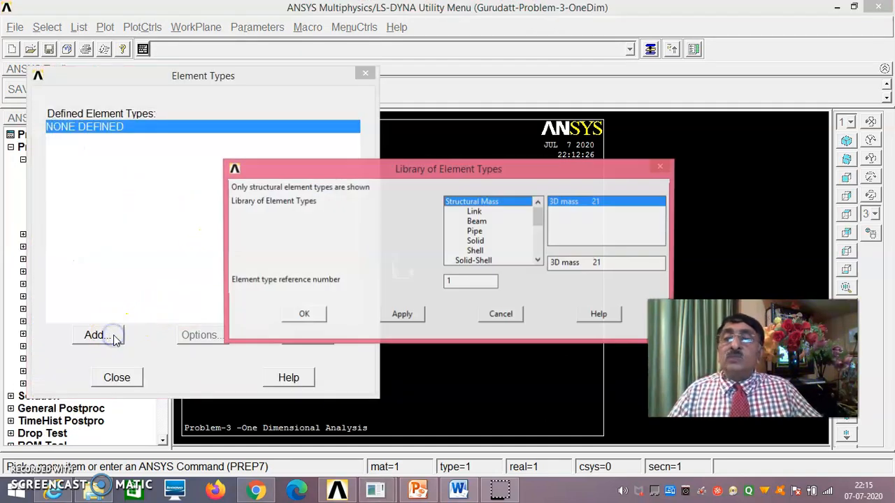
pyautogui.click(475, 212)
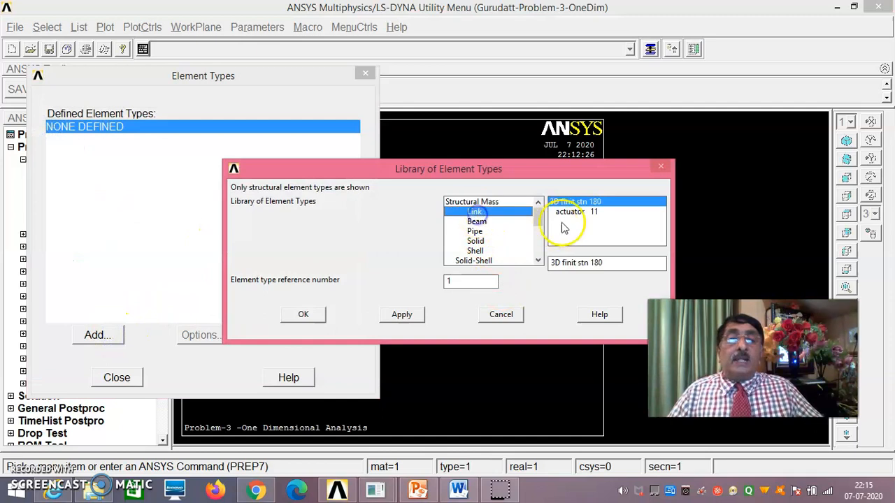
pyautogui.click(308, 314)
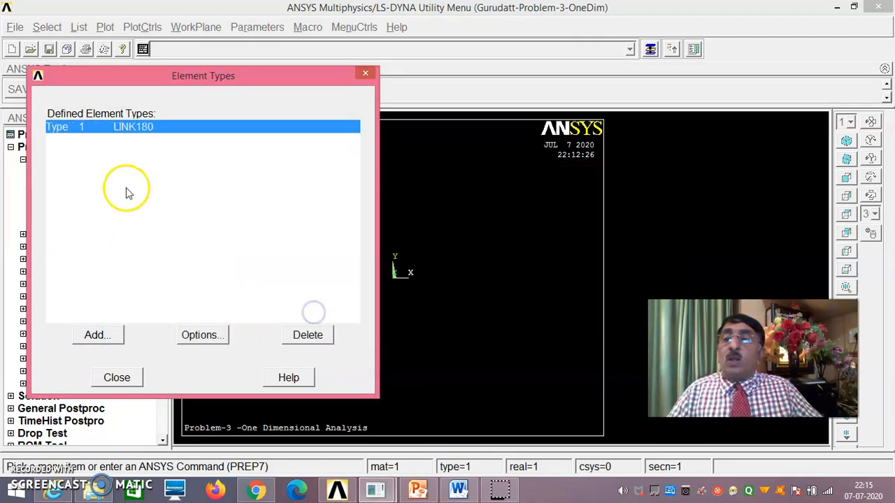
pyautogui.click(117, 378)
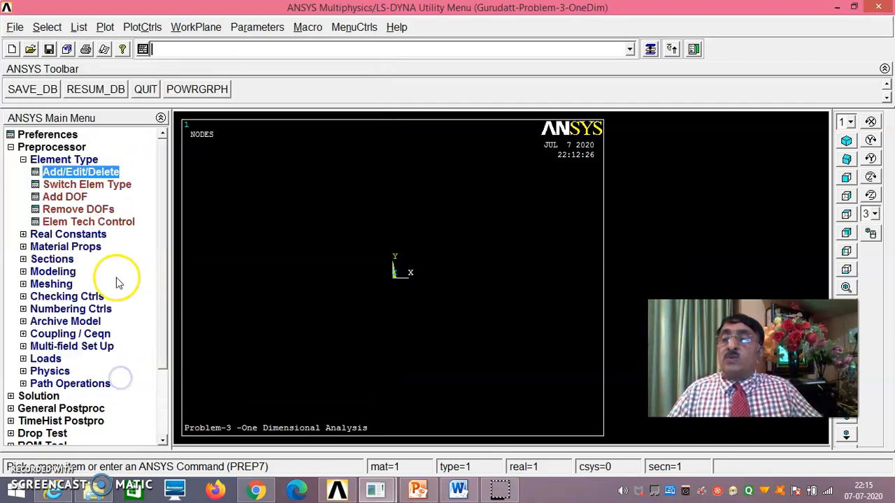
# - Define real constant set 1 for LINK180 with a cross-sectional area of 2400
pyautogui.click(70, 235)
pyautogui.click(77, 185)
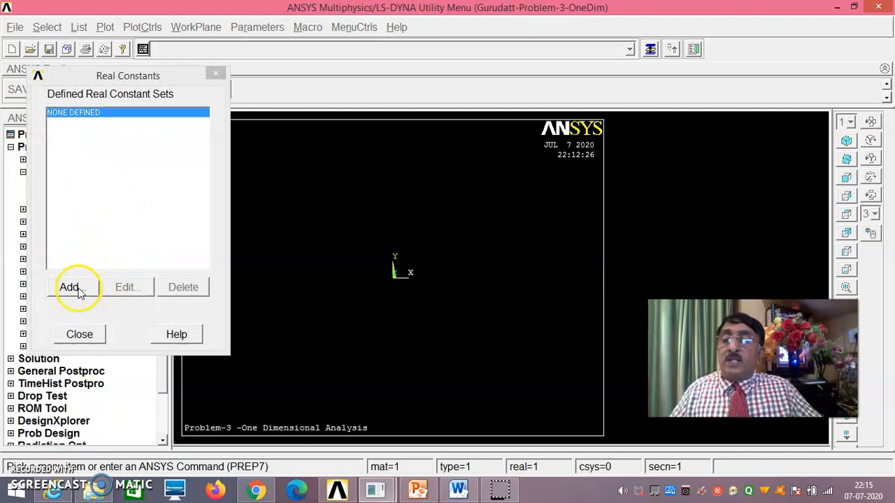
pyautogui.click(77, 288)
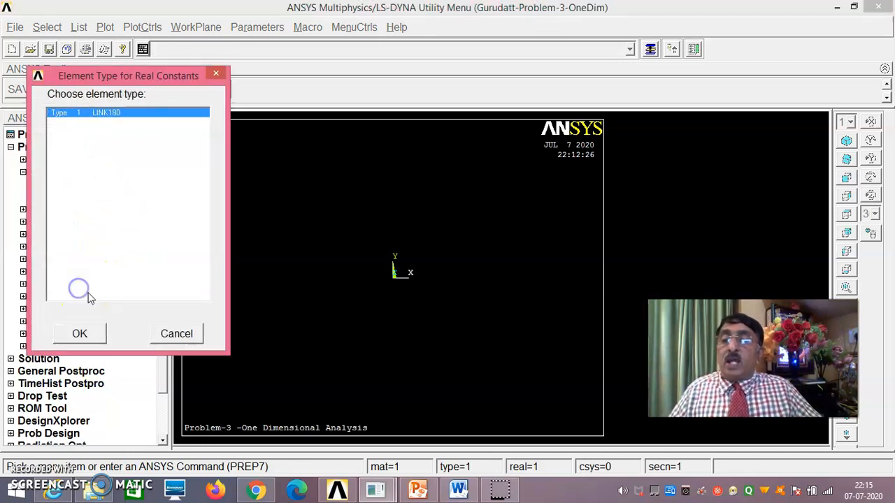
pyautogui.click(82, 334)
pyautogui.click(521, 226)
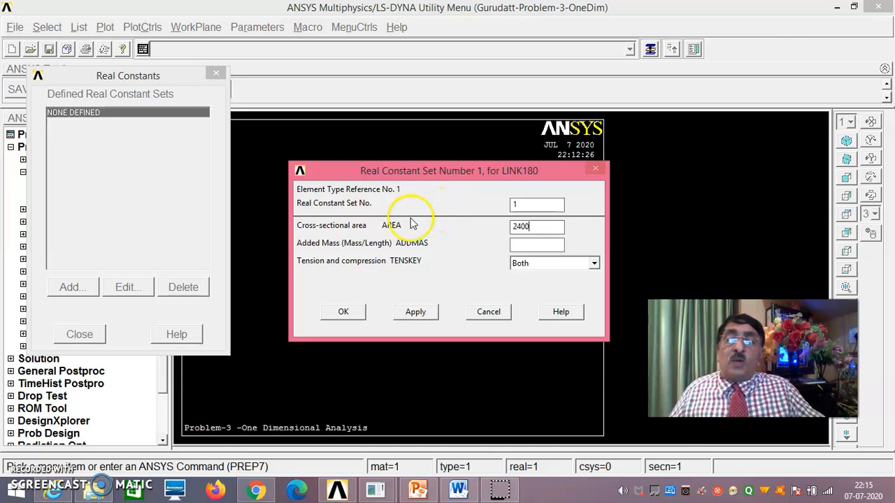
pyautogui.click(418, 313)
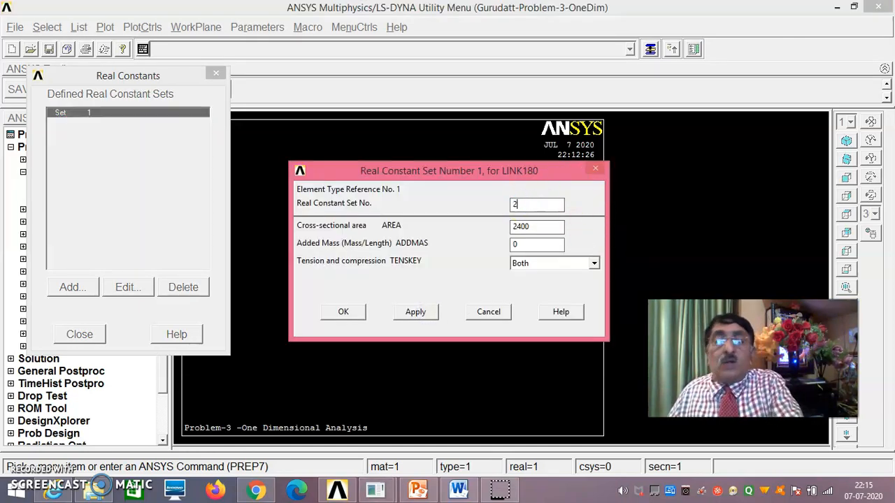
# - Define real constant set 2 for LINK180 with a cross-sectional area of 600, and finish defining real constants
pyautogui.click(539, 224)
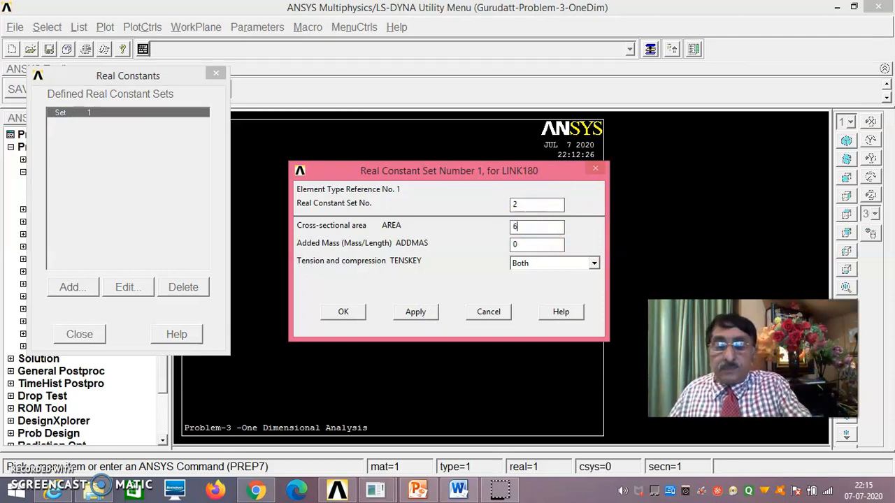
pyautogui.write('600')
pyautogui.click(344, 312)
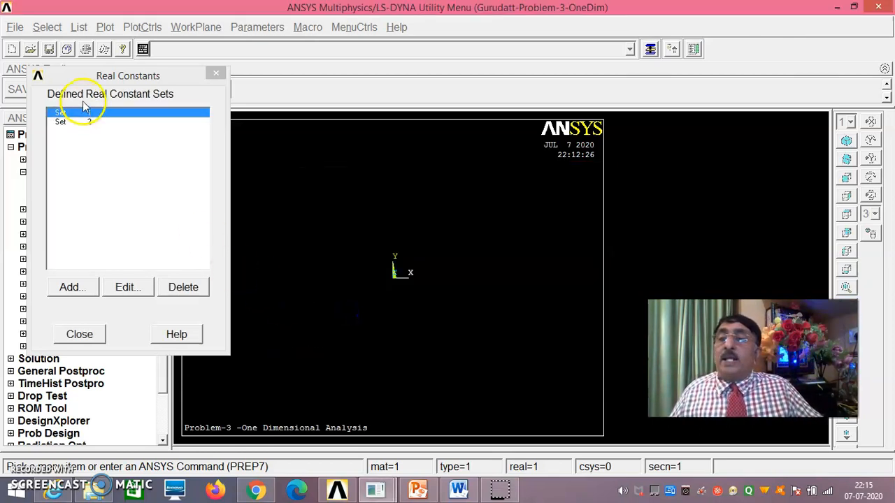
pyautogui.click(81, 335)
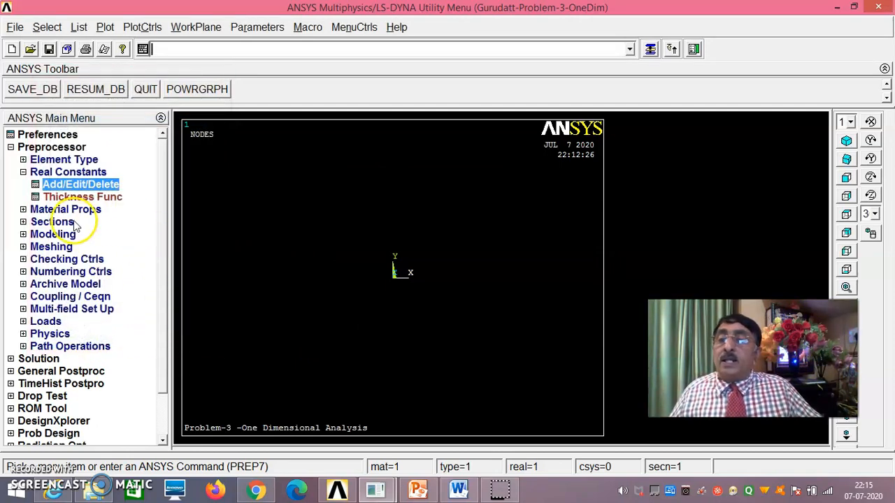
# - Define material model 1 as structural linear elastic isotropic with EX 70e3, leaving PRXY blank
pyautogui.click(70, 209)
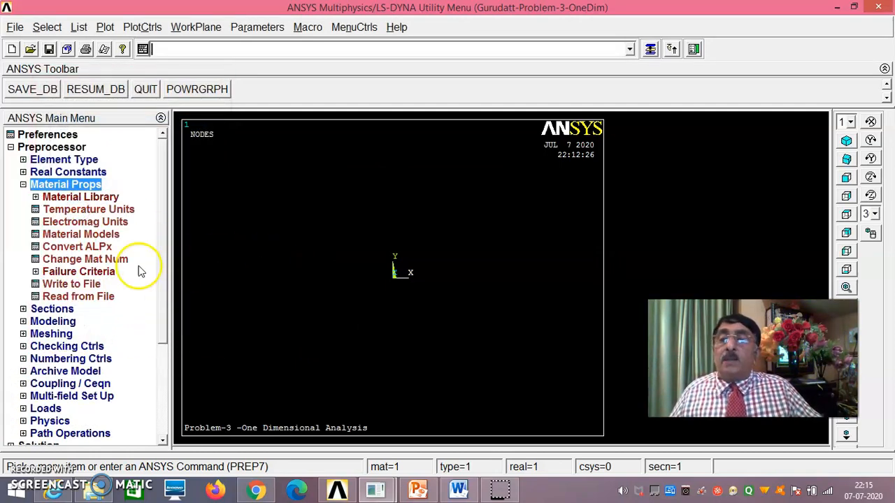
pyautogui.doubleClick(88, 235)
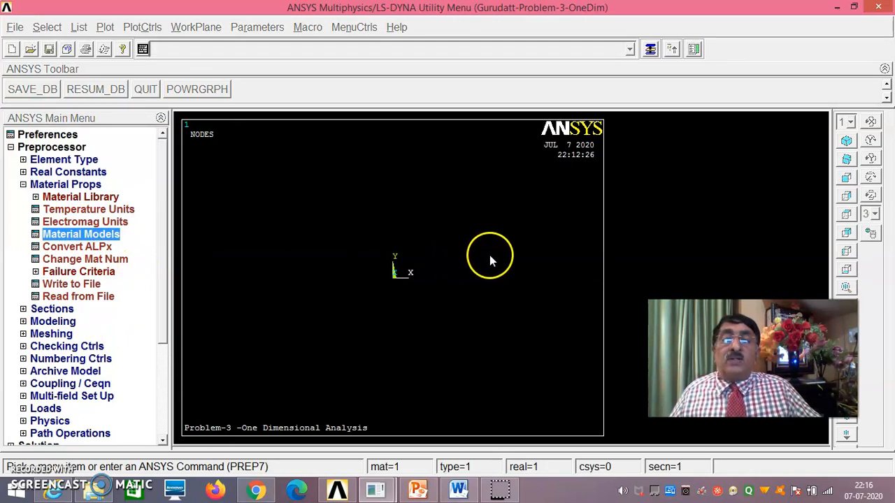
pyautogui.doubleClick(471, 223)
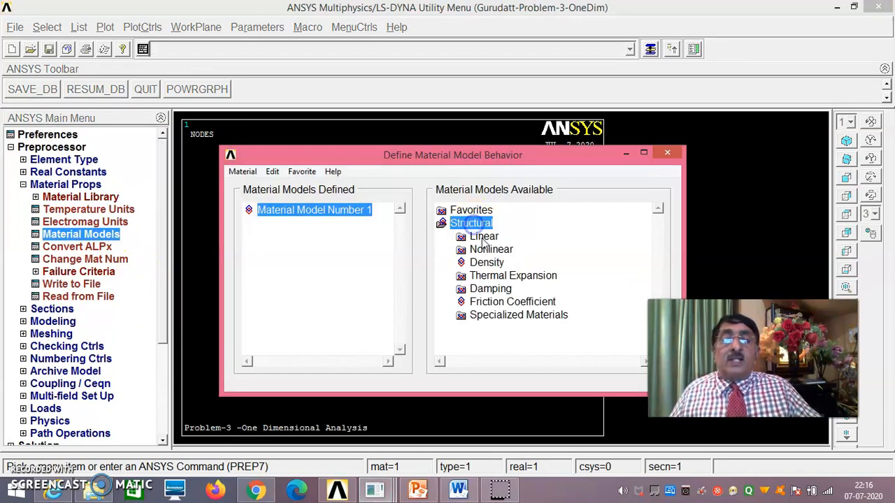
pyautogui.doubleClick(483, 238)
pyautogui.doubleClick(501, 249)
pyautogui.click(530, 263)
pyautogui.doubleClick(531, 264)
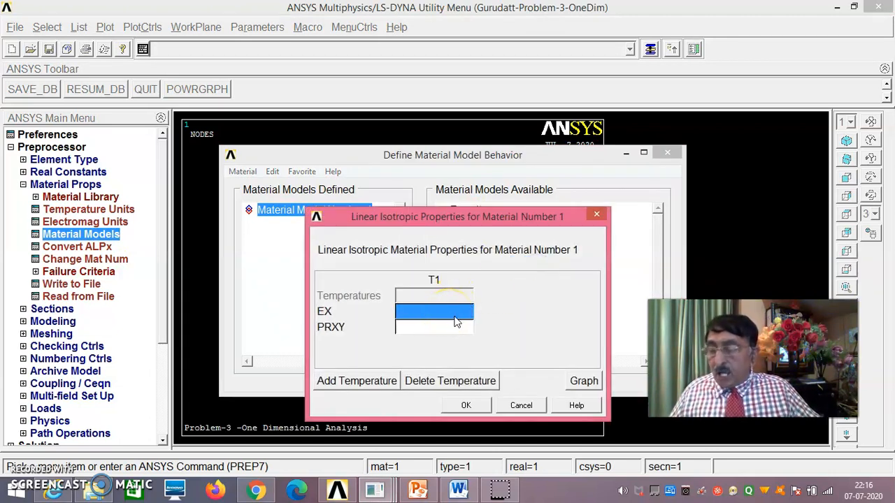
pyautogui.write('70e3')
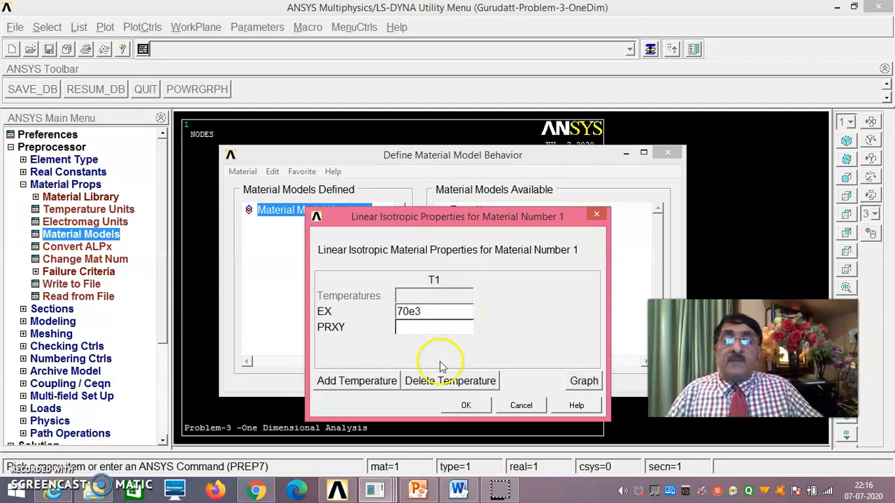
pyautogui.click(420, 315)
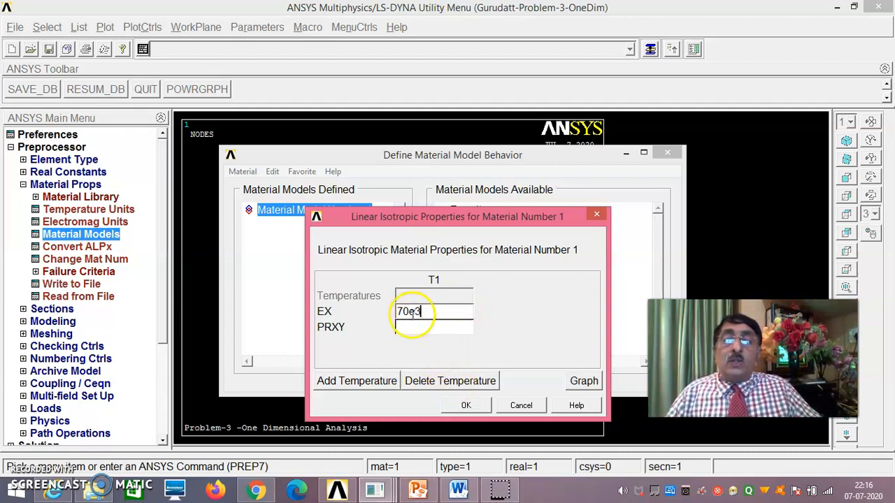
pyautogui.click(471, 408)
pyautogui.click(467, 290)
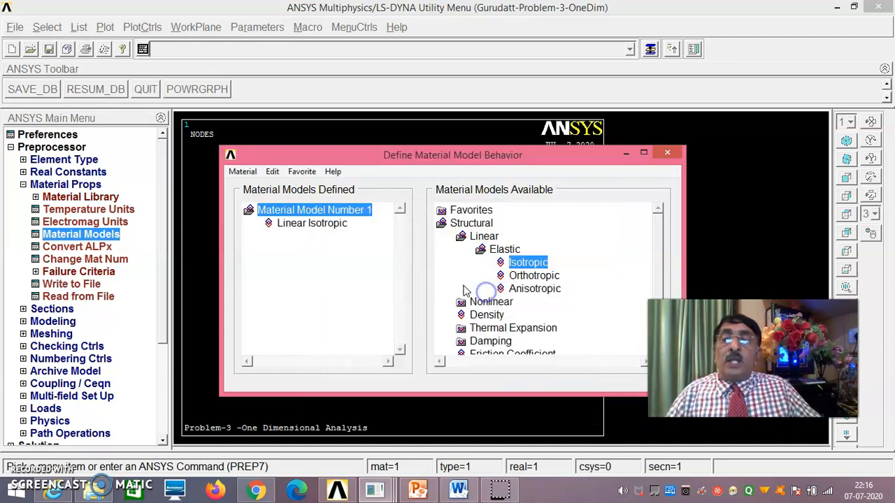
# - Add material model 2 as linear elastic isotropic with EX 200e3, leaving PRXY blank, and exit the material definition
pyautogui.click(242, 172)
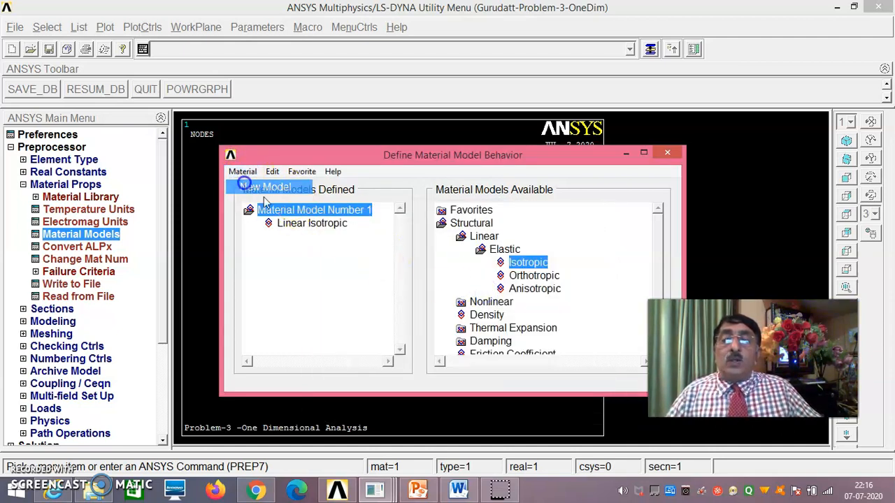
pyautogui.click(265, 188)
pyautogui.click(402, 330)
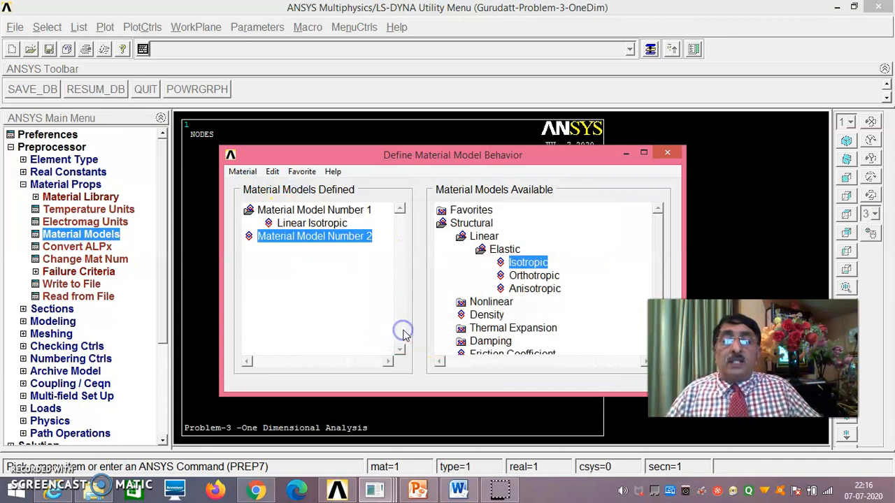
pyautogui.doubleClick(526, 263)
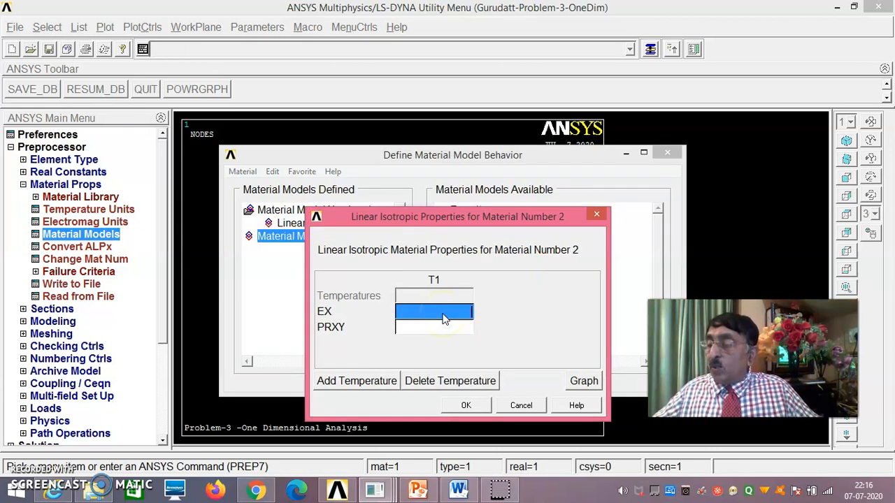
pyautogui.write('200e3')
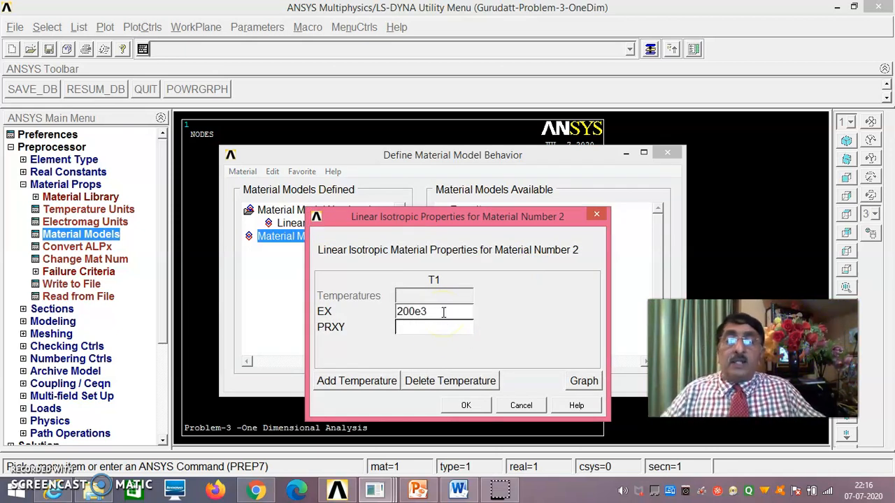
pyautogui.click(470, 405)
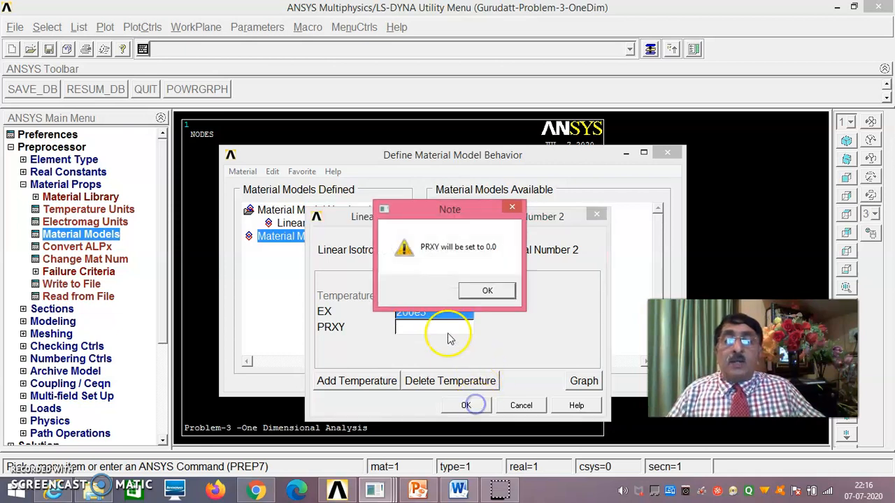
pyautogui.click(484, 289)
pyautogui.click(241, 172)
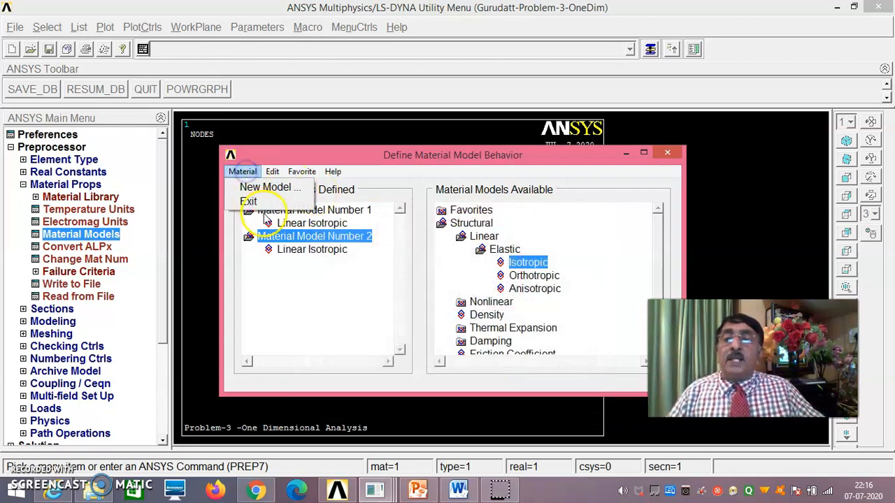
pyautogui.click(260, 202)
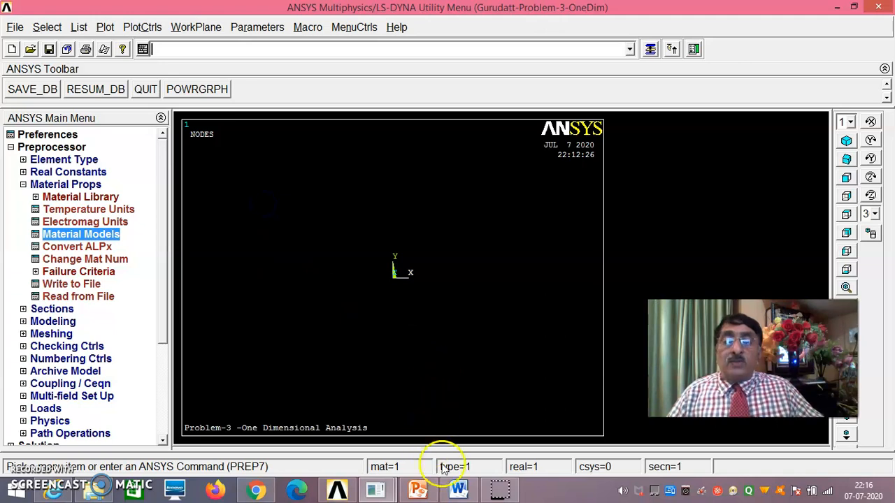
# - Review the bar's dimensions on the Problem-3 slide in PowerPoint and return to the ANSYS main window
pyautogui.moveTo(415, 493)
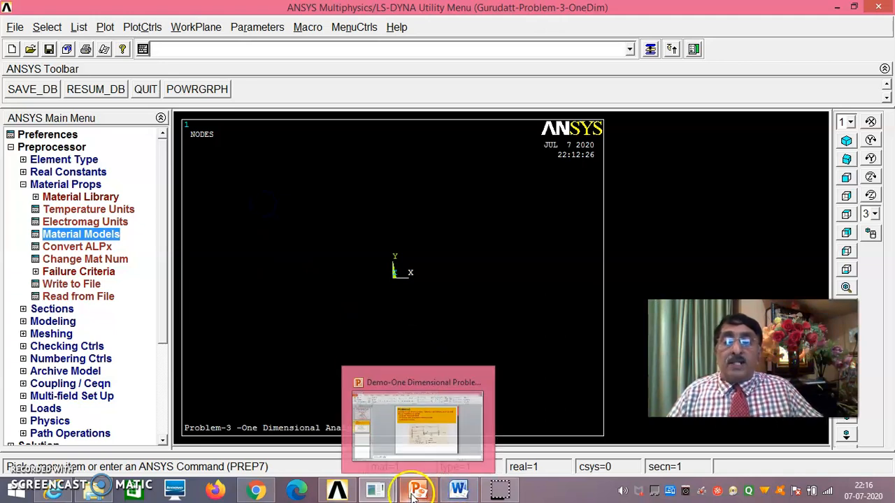
pyautogui.click(420, 429)
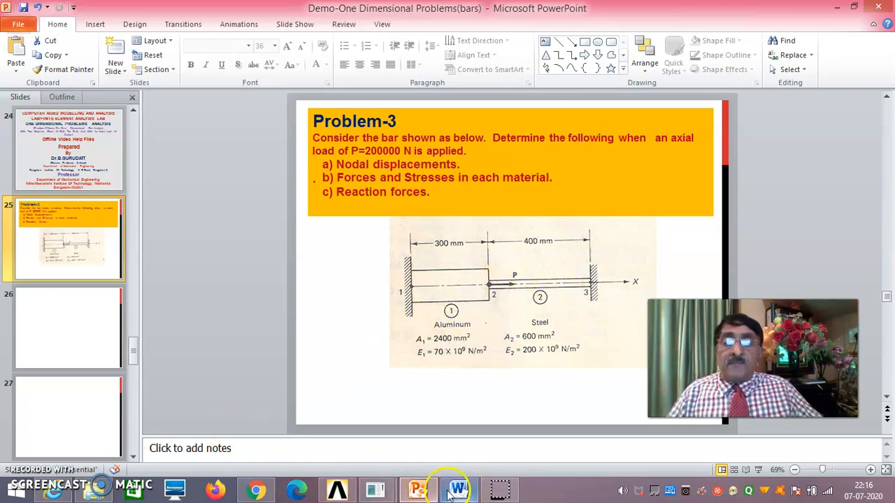
pyautogui.moveTo(376, 493)
pyautogui.click(436, 437)
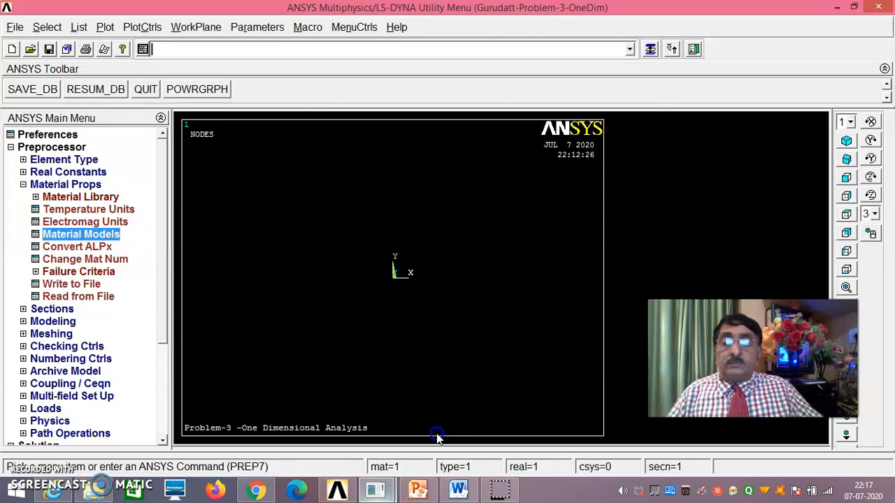
# - Create keypoint 1 in the active coordinate system at X 0, Y 0, Z 0
pyautogui.click(64, 321)
pyautogui.click(59, 221)
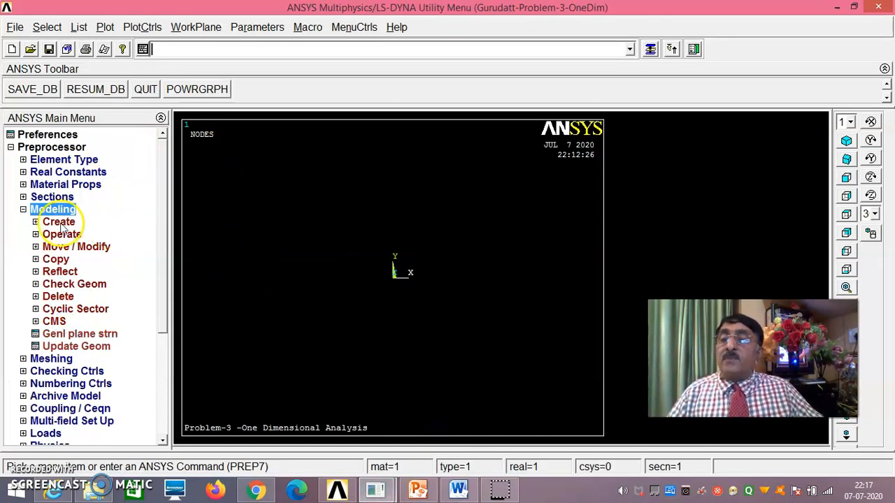
pyautogui.click(77, 235)
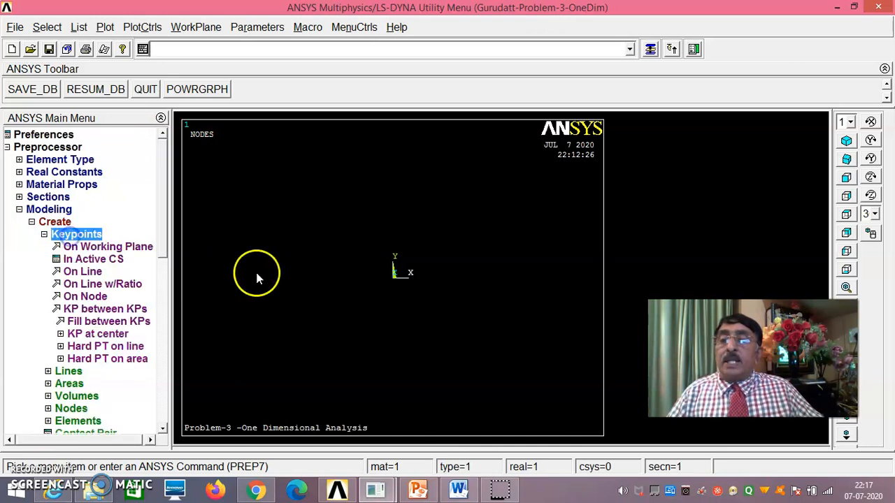
pyautogui.click(113, 259)
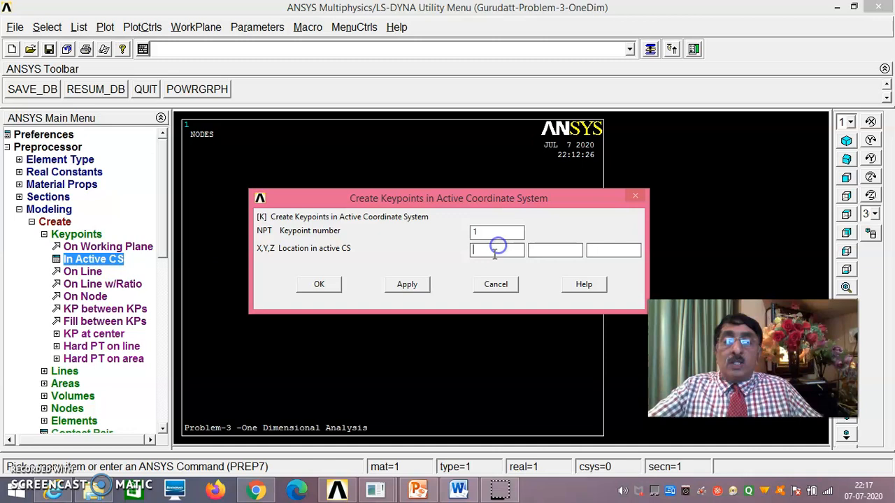
pyautogui.write('0')
pyautogui.click(550, 249)
pyautogui.write('0')
pyautogui.click(618, 250)
pyautogui.write('0')
pyautogui.click(409, 286)
# - Create keypoint 2 at (300, 0, 0) and keypoint 3 at (700, 0, 0), and finish keypoint creation
pyautogui.click(484, 232)
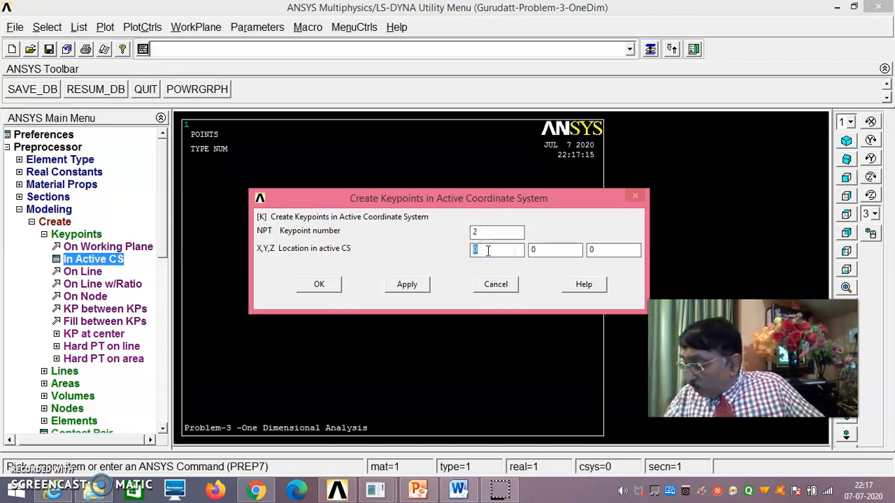
pyautogui.write('300')
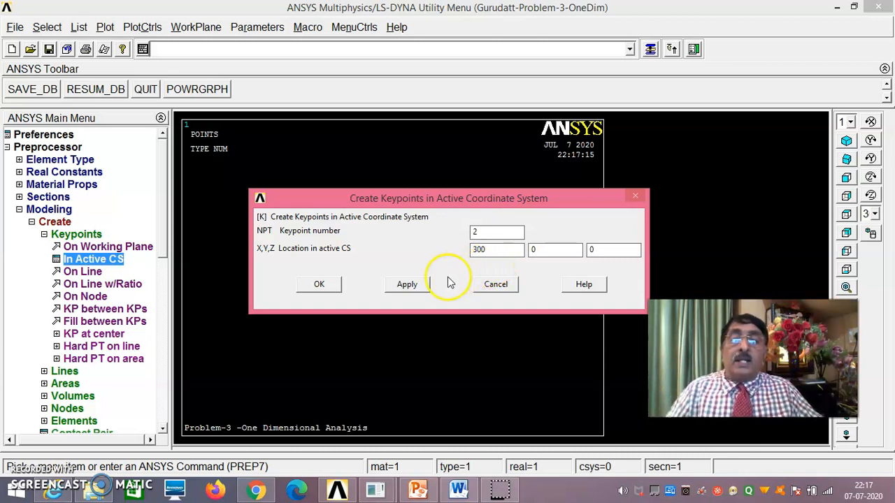
pyautogui.click(407, 285)
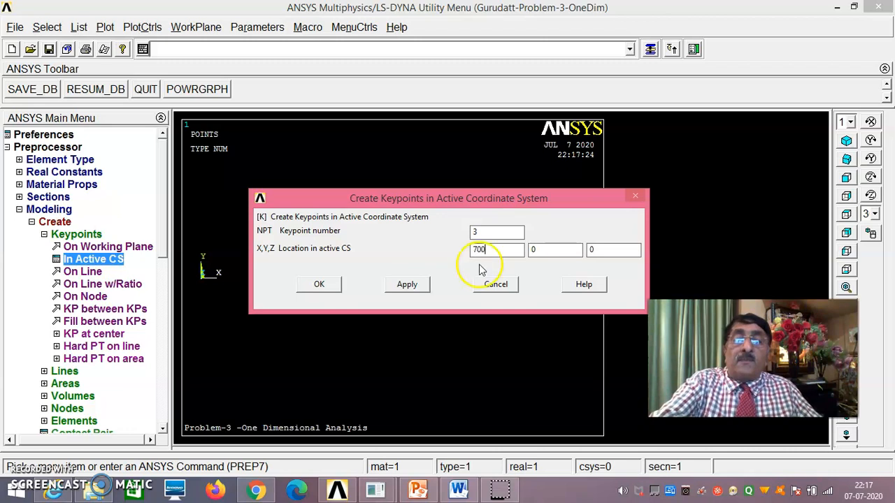
pyautogui.click(323, 286)
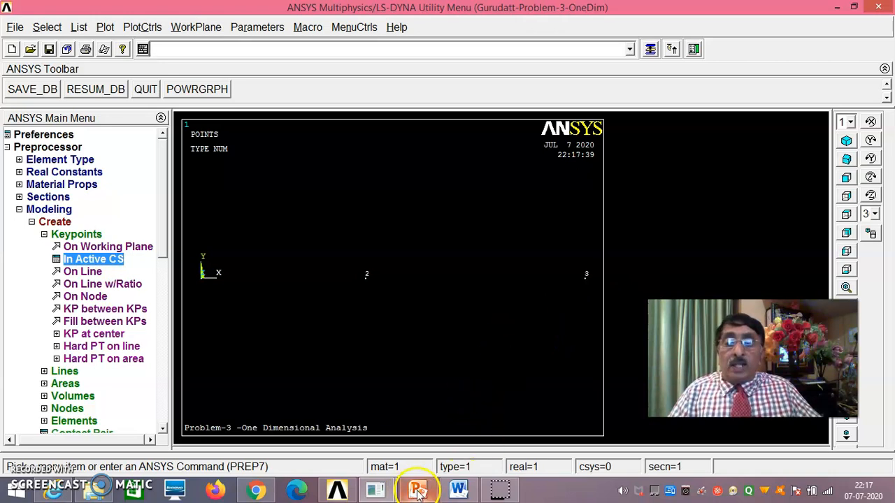
# - Compare the keypoint layout with the bar sketch on the PowerPoint slide and return to ANSYS
pyautogui.click(423, 432)
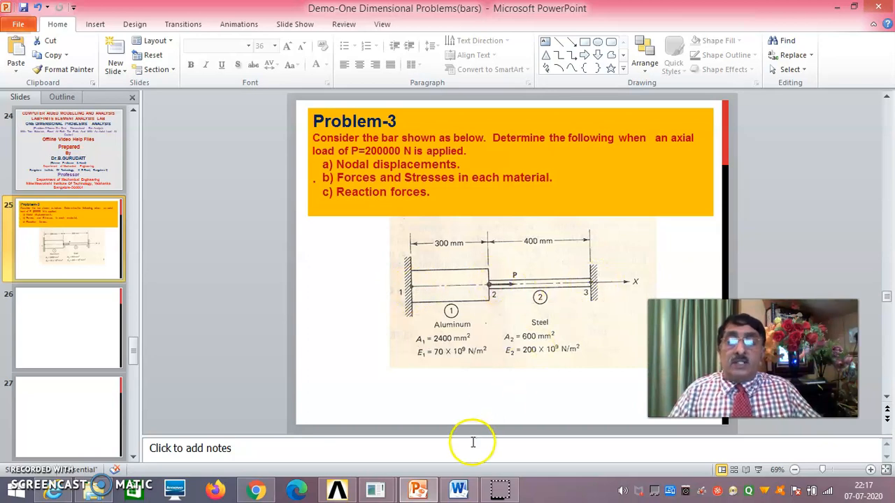
pyautogui.moveTo(376, 493)
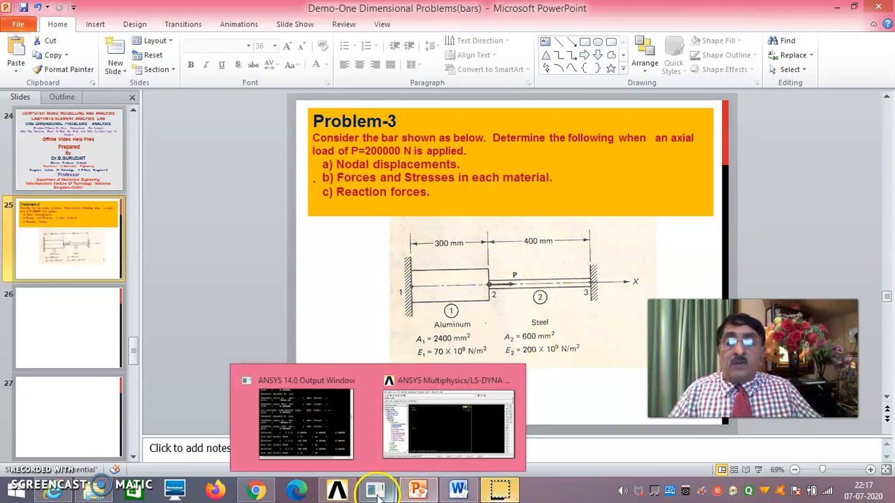
pyautogui.click(454, 416)
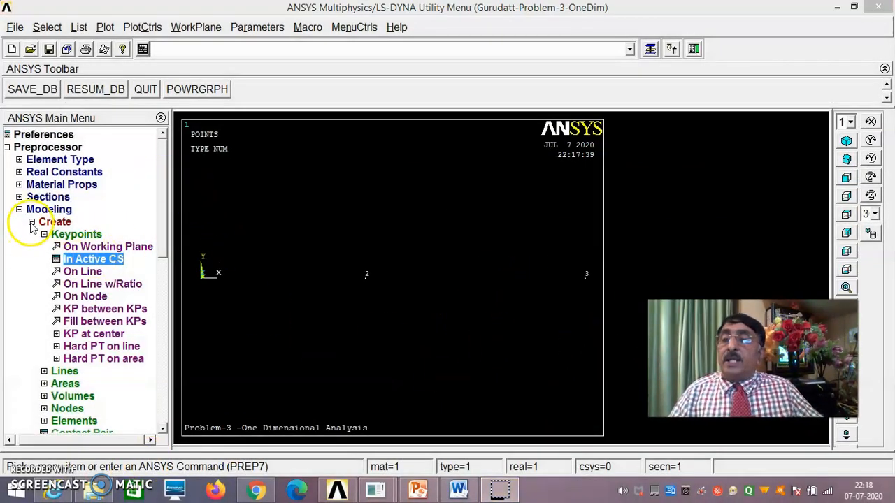
# - Create straight lines from keypoint 1 to keypoint 2 and from keypoint 2 to keypoint 3
pyautogui.click(70, 372)
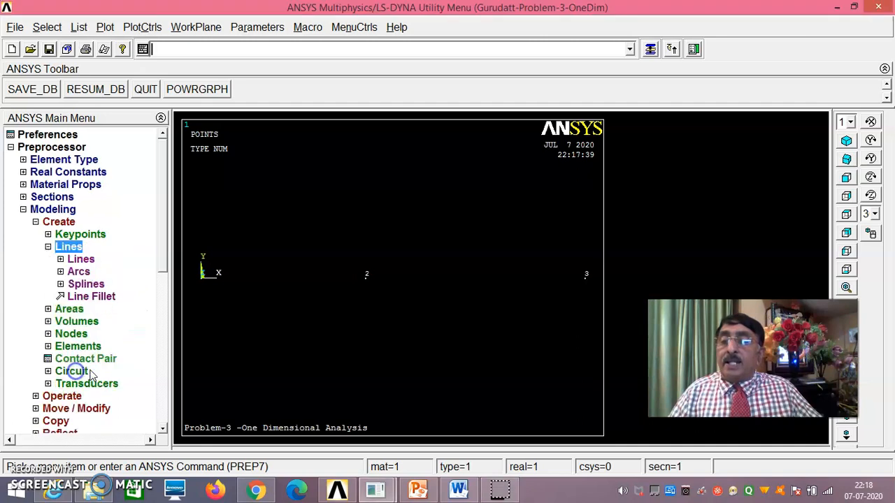
pyautogui.click(74, 258)
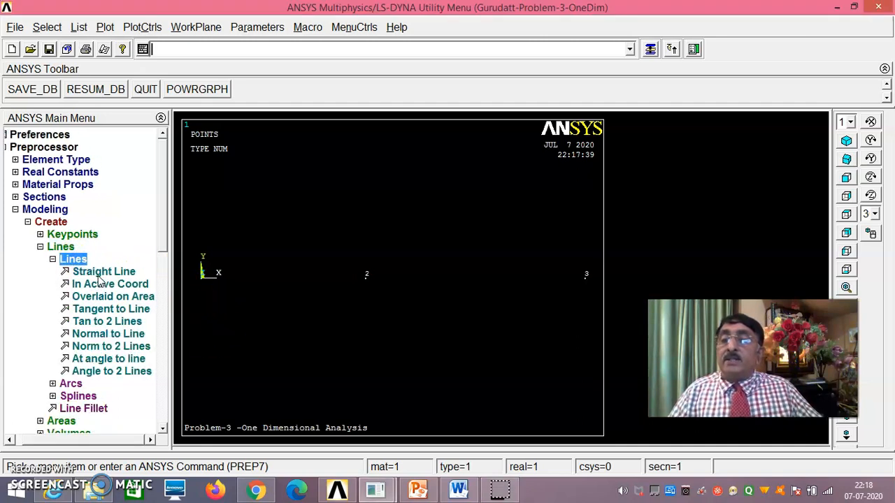
pyautogui.click(104, 272)
pyautogui.click(201, 277)
pyautogui.click(367, 296)
pyautogui.click(585, 277)
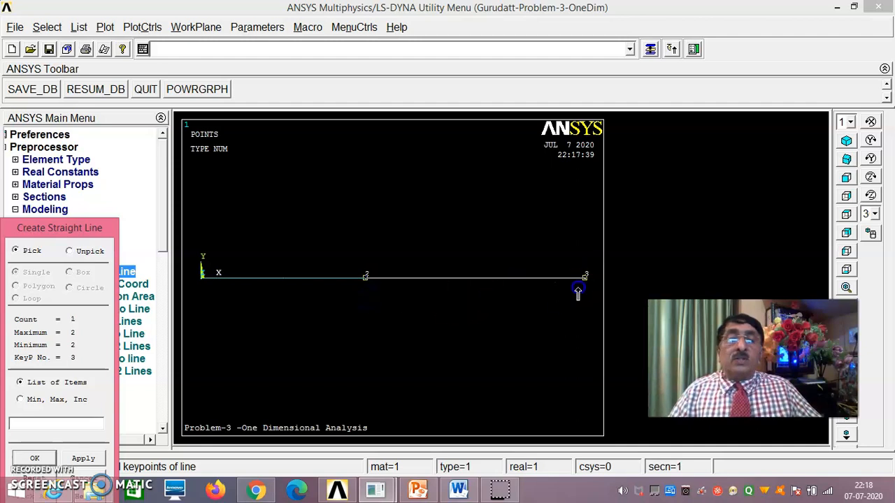
pyautogui.moveTo(78, 228); pyautogui.dragTo(145, 89)
pyautogui.click(107, 323)
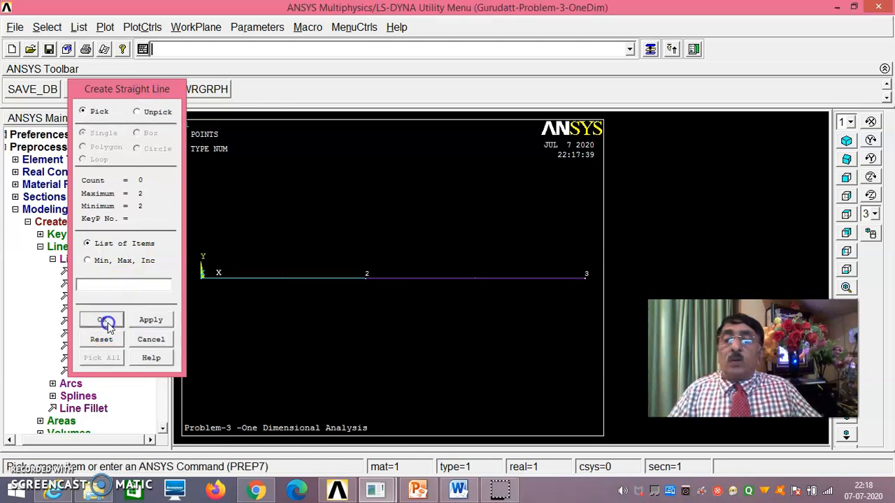
pyautogui.click(40, 247)
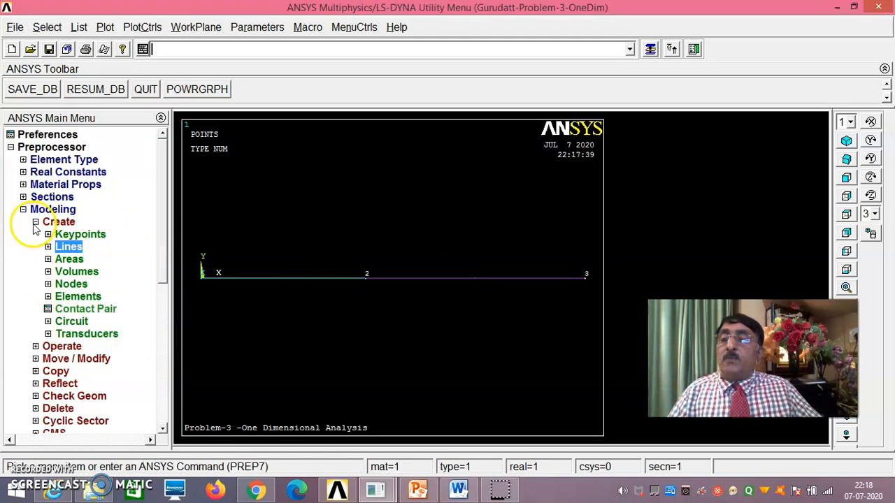
pyautogui.click(35, 222)
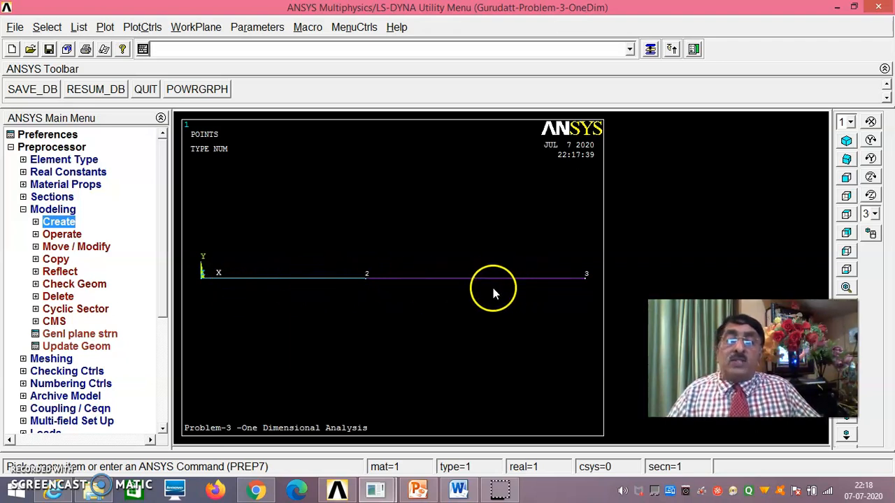
# - Assign material 1, real constant set 1 and element type LINK180 to the line between keypoints 1 and 2
pyautogui.click(56, 360)
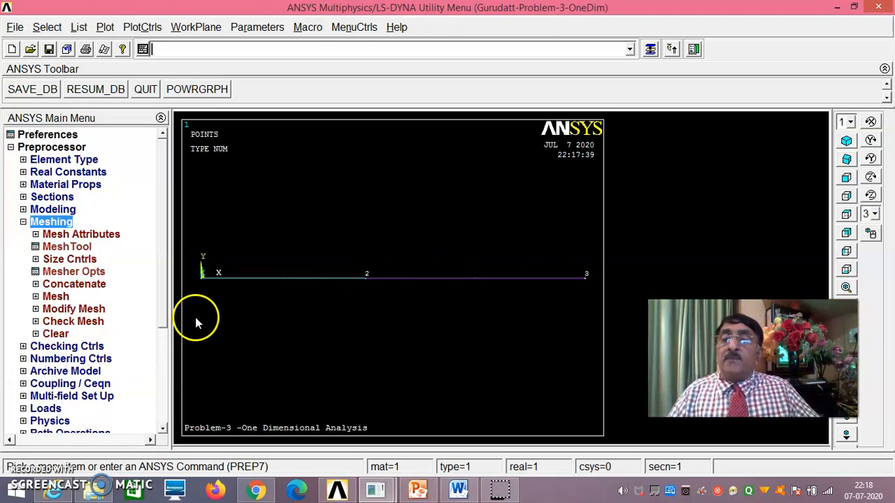
pyautogui.click(82, 236)
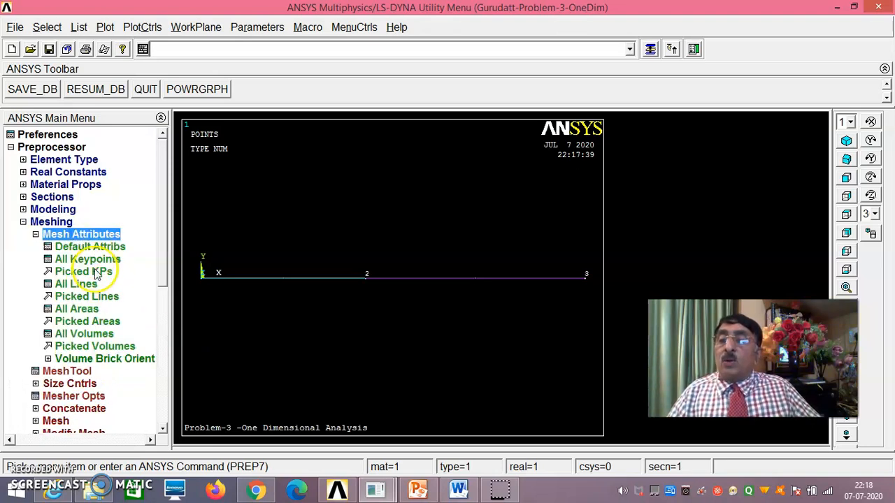
pyautogui.click(87, 297)
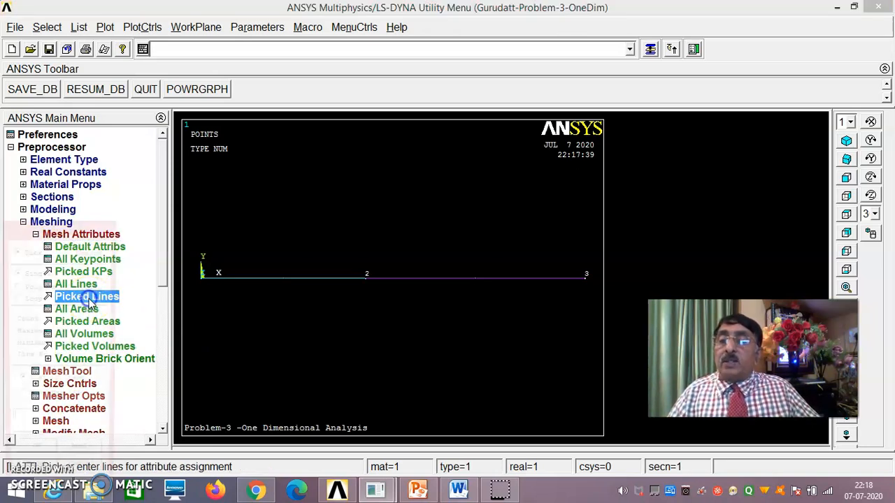
pyautogui.click(302, 278)
pyautogui.moveTo(112, 233); pyautogui.dragTo(176, 80)
pyautogui.click(106, 309)
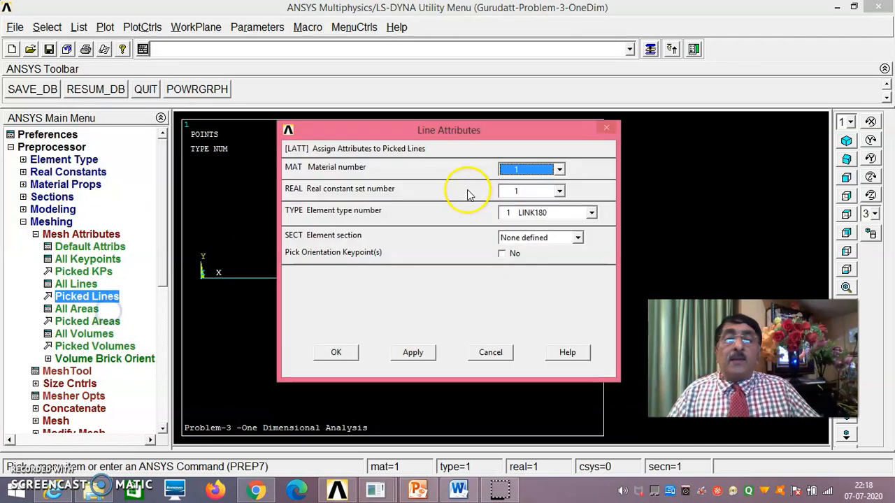
pyautogui.click(560, 170)
pyautogui.click(559, 170)
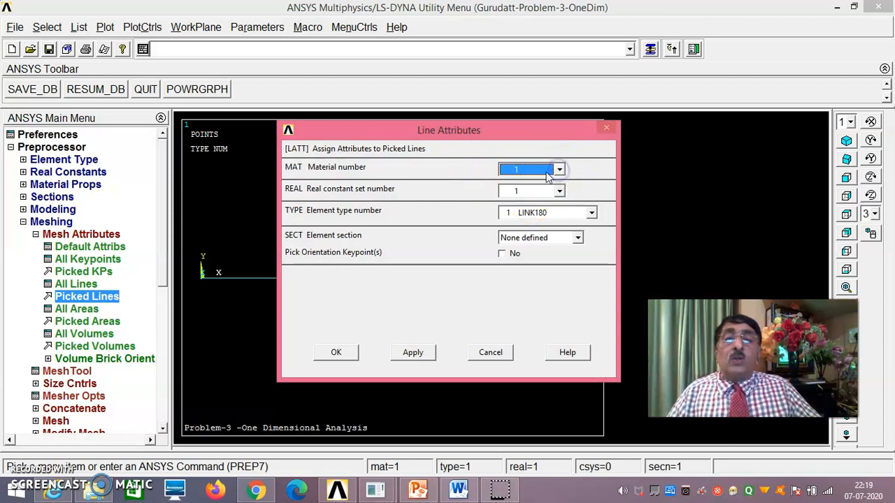
pyautogui.click(559, 192)
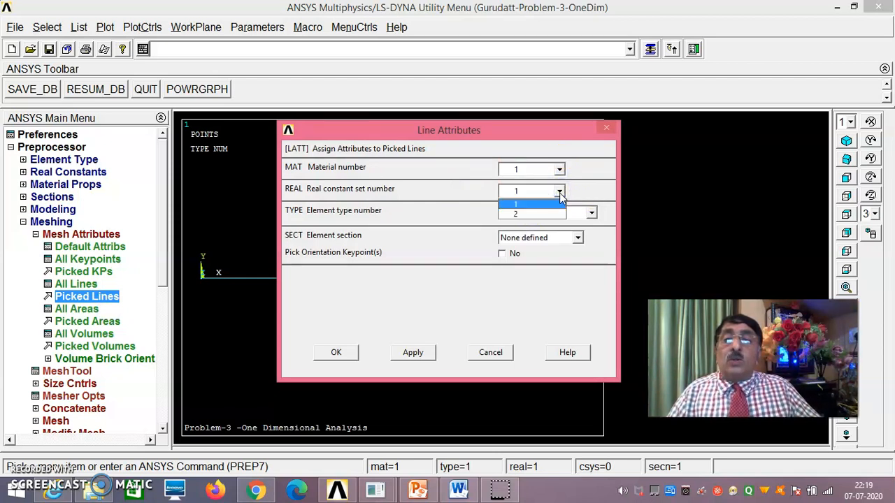
pyautogui.click(560, 193)
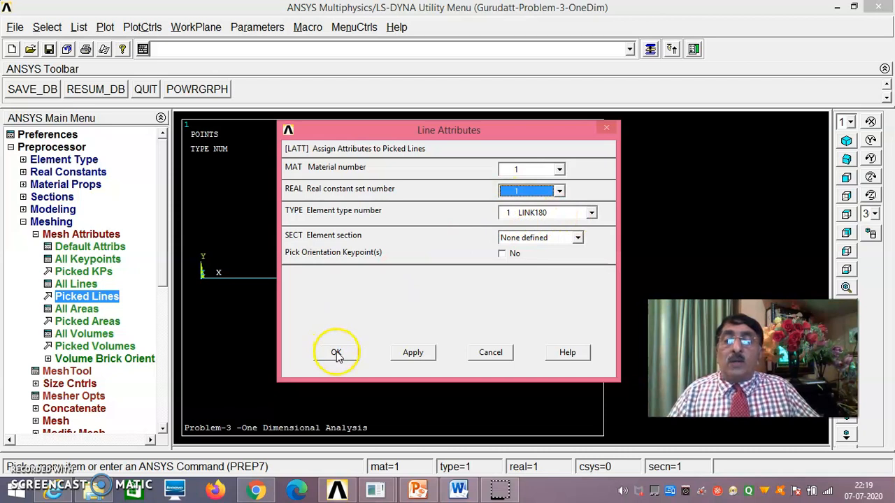
pyautogui.click(411, 353)
# - Assign material 2, real constant set 2 and element type LINK180 to the line between keypoints 2 and 3
pyautogui.click(498, 293)
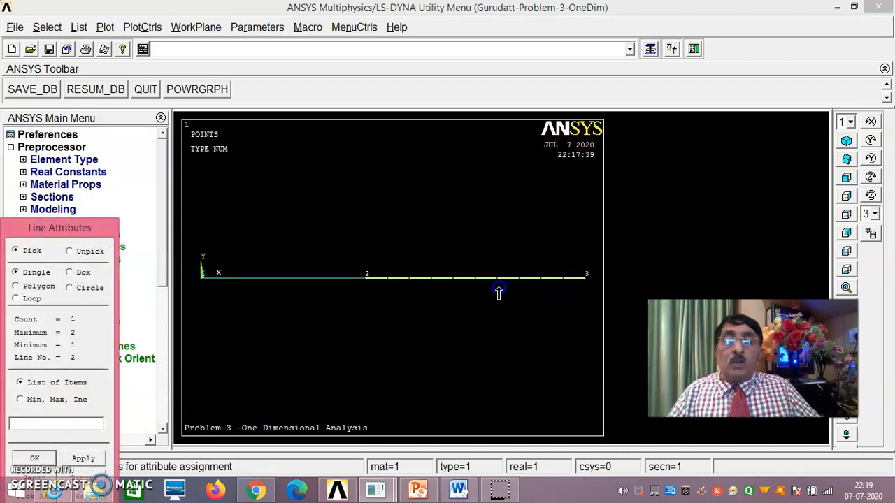
pyautogui.moveTo(104, 230); pyautogui.dragTo(168, 134)
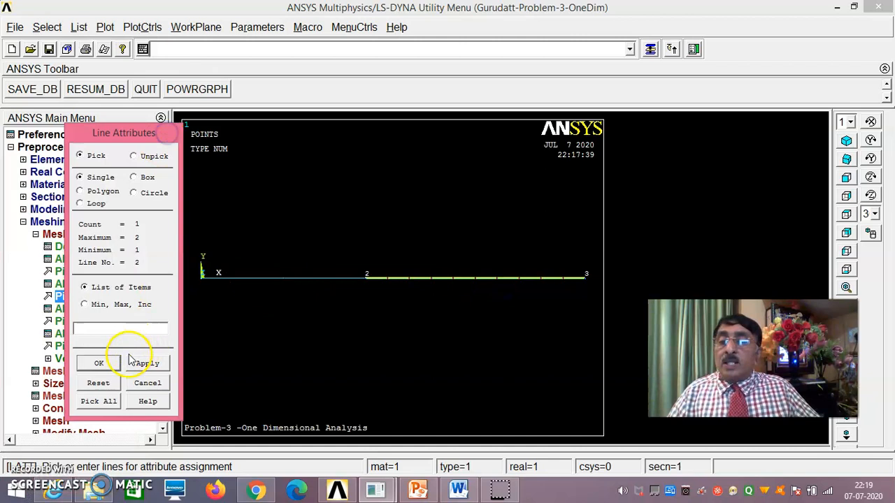
pyautogui.click(99, 363)
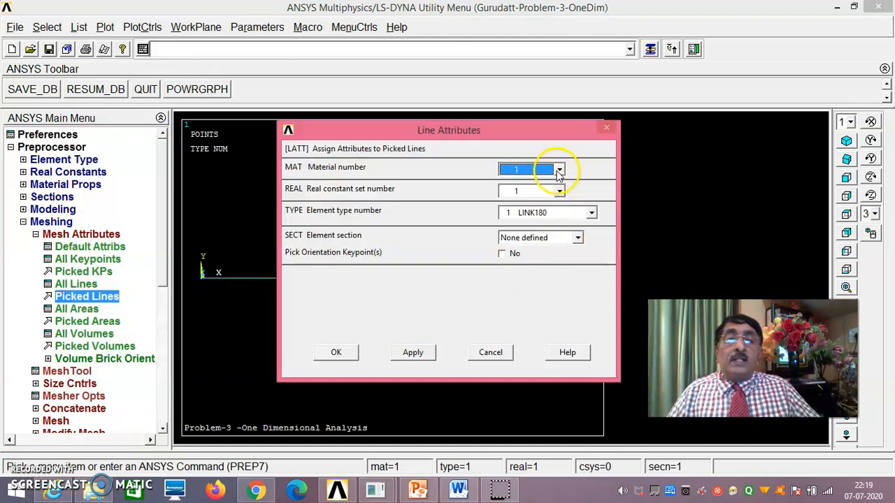
pyautogui.click(560, 170)
pyautogui.click(533, 192)
pyautogui.click(559, 192)
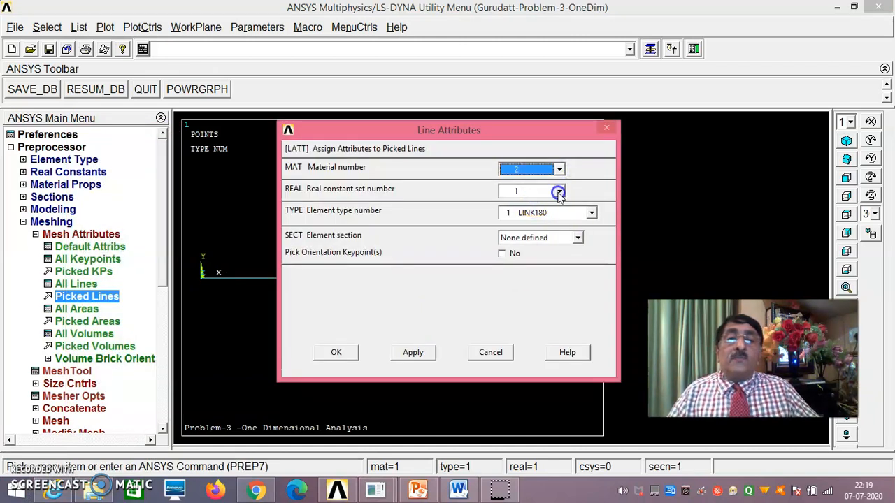
pyautogui.click(535, 212)
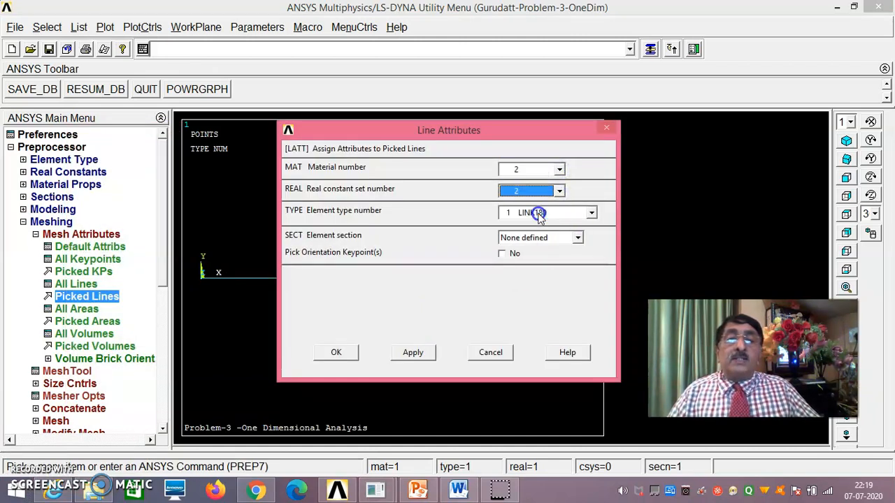
pyautogui.click(346, 357)
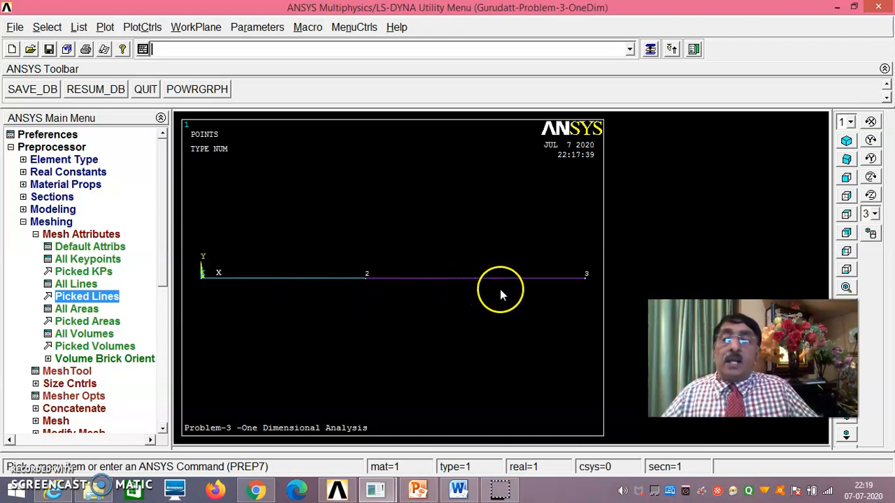
pyautogui.click(23, 222)
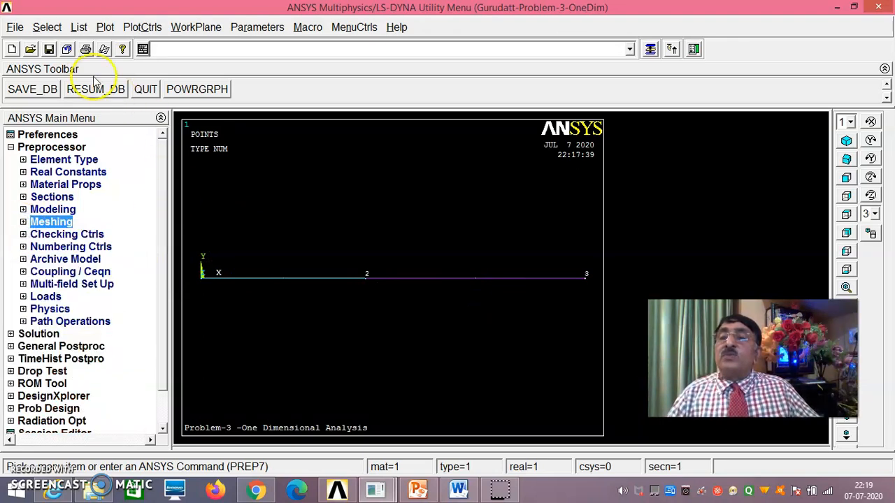
pyautogui.click(76, 27)
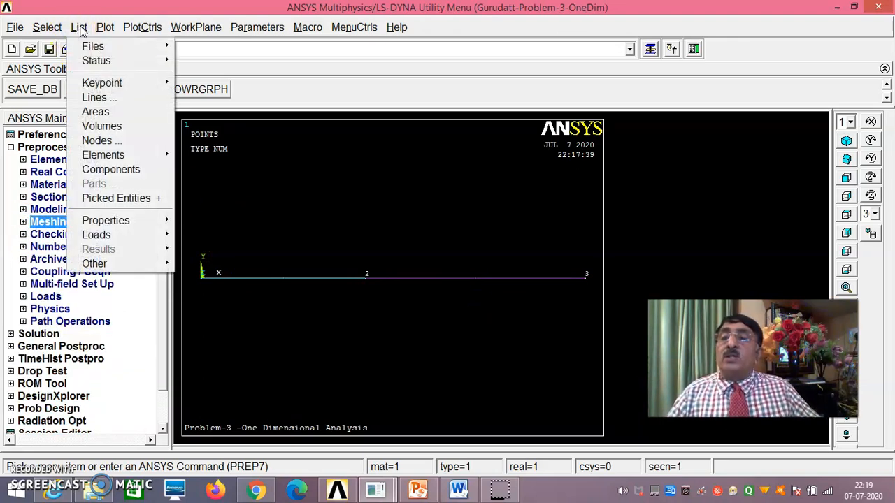
pyautogui.click(213, 152)
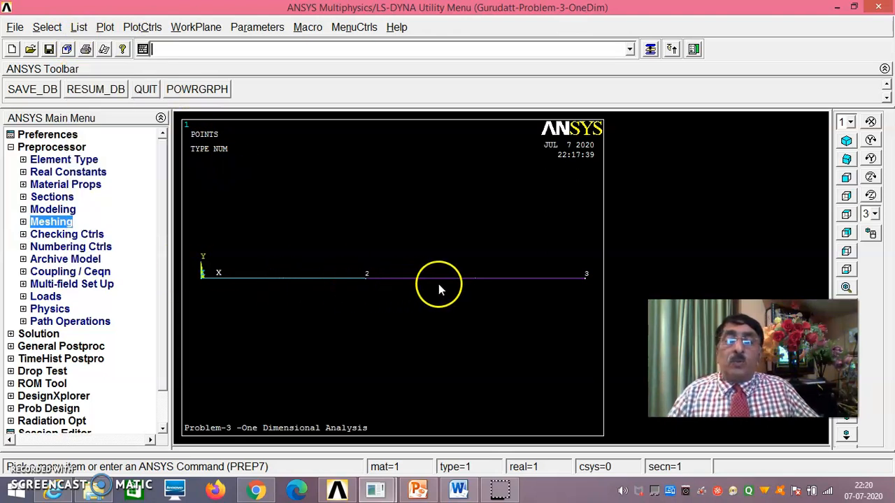
# - Set the element size on both picked lines to one element division per line
pyautogui.click(51, 221)
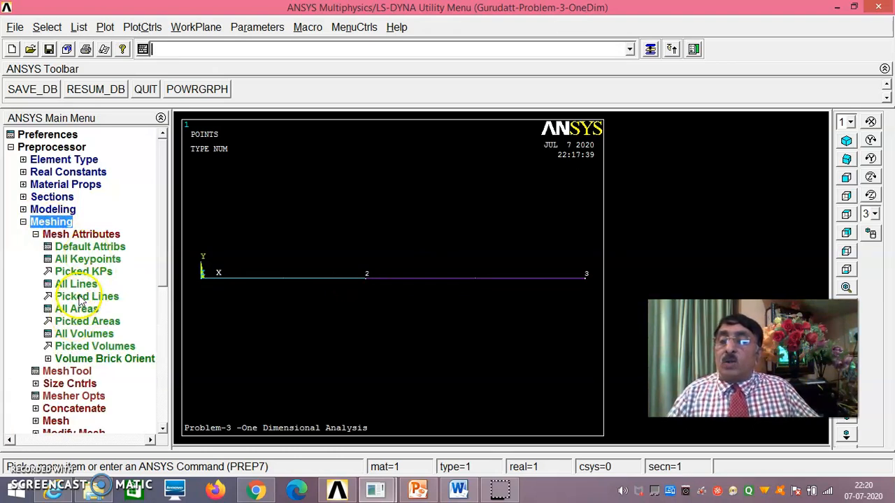
pyautogui.click(73, 383)
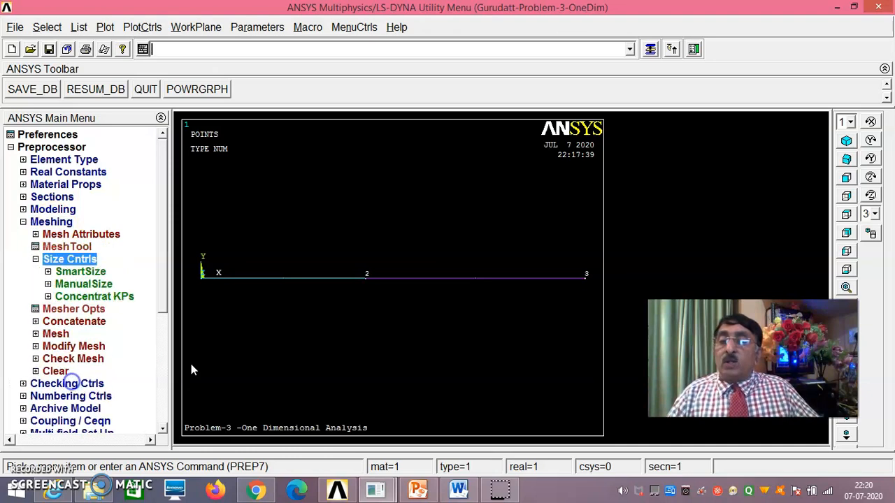
pyautogui.click(83, 284)
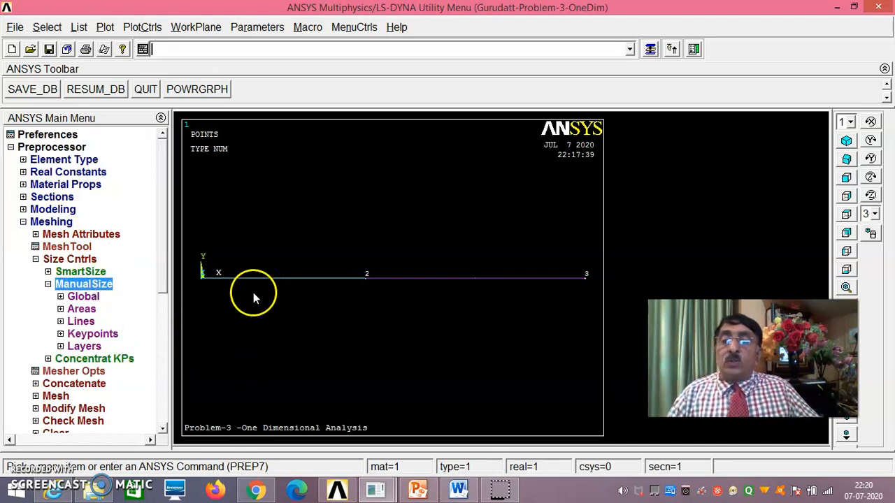
pyautogui.click(81, 321)
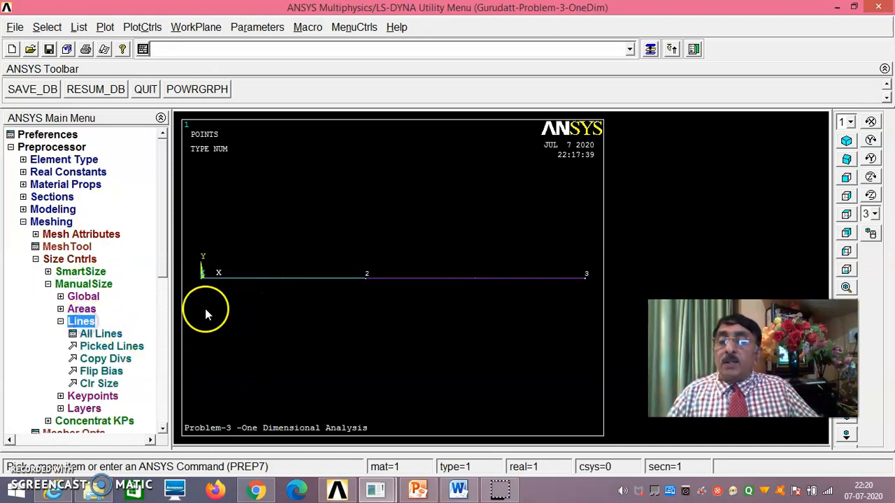
pyautogui.click(101, 346)
pyautogui.click(269, 296)
pyautogui.click(426, 294)
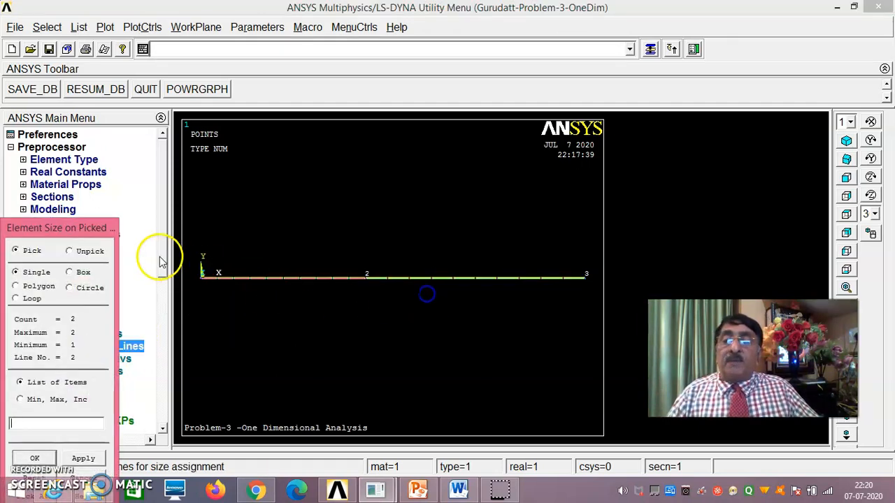
pyautogui.moveTo(106, 230); pyautogui.dragTo(170, 107)
pyautogui.click(103, 336)
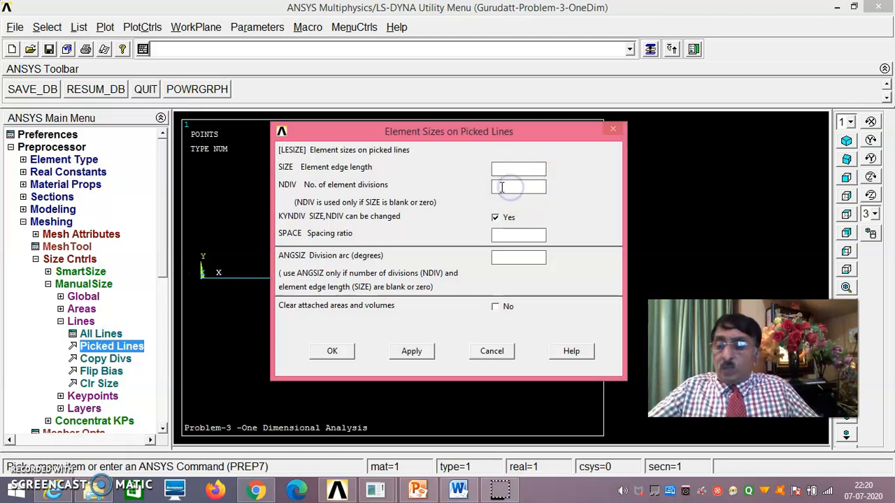
pyautogui.write('2')
pyautogui.click(332, 352)
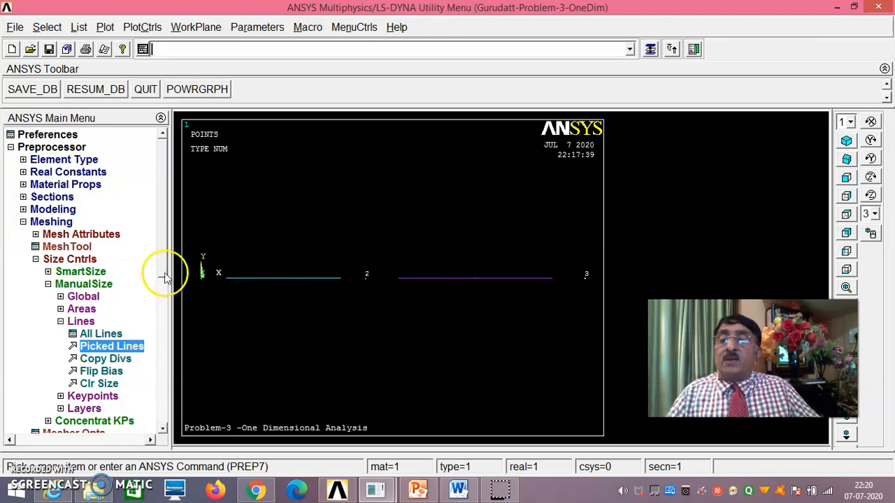
# - Mesh all lines of the bar
pyautogui.moveTo(165, 265); pyautogui.dragTo(166, 309)
pyautogui.click(57, 371)
pyautogui.click(69, 234)
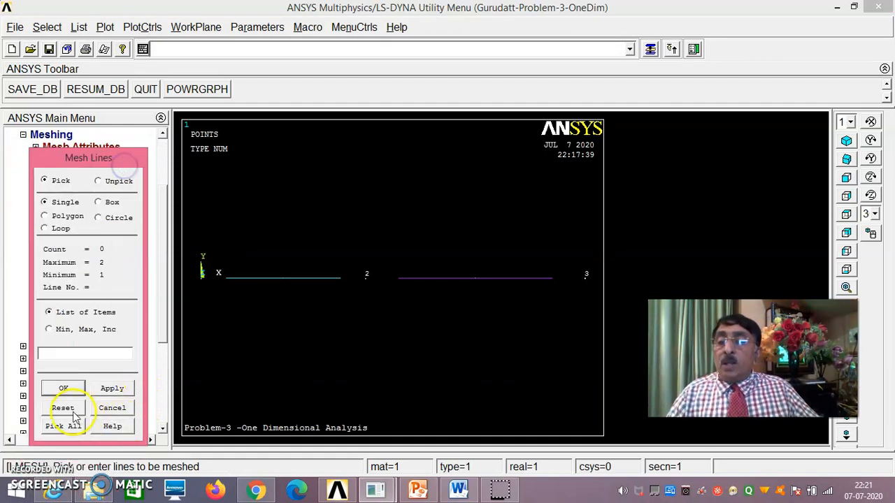
pyautogui.click(62, 426)
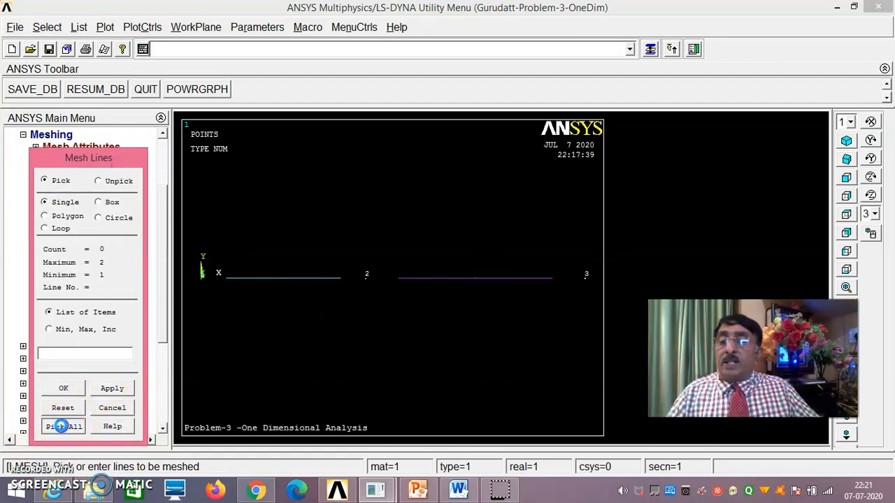
# - List all elements with their nodes, attributes and real constants, check the assignments, and close the listing
pyautogui.click(79, 27)
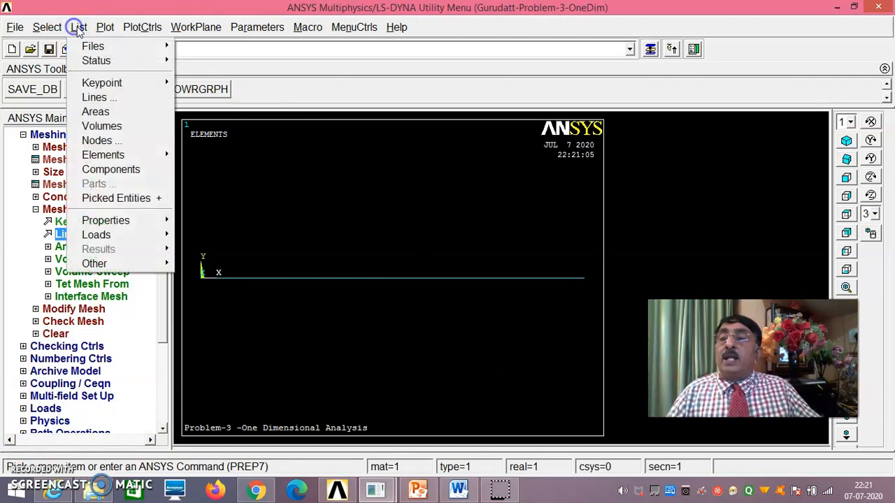
pyautogui.moveTo(133, 158)
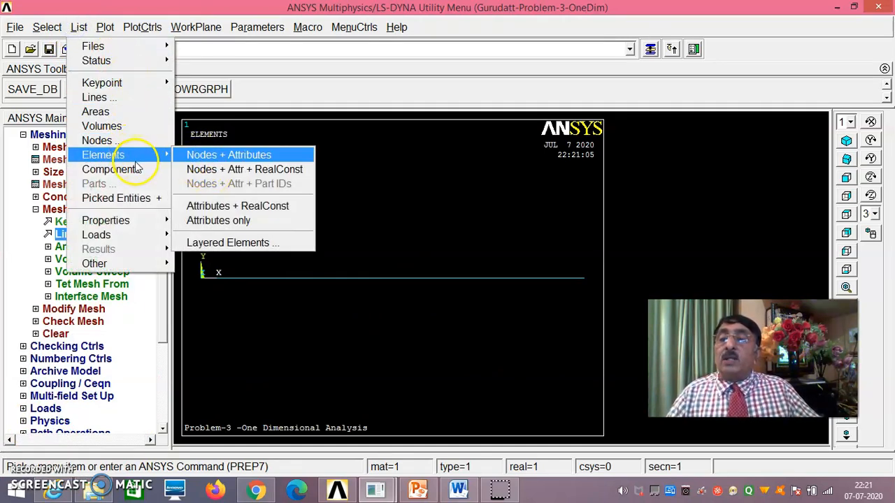
pyautogui.click(209, 170)
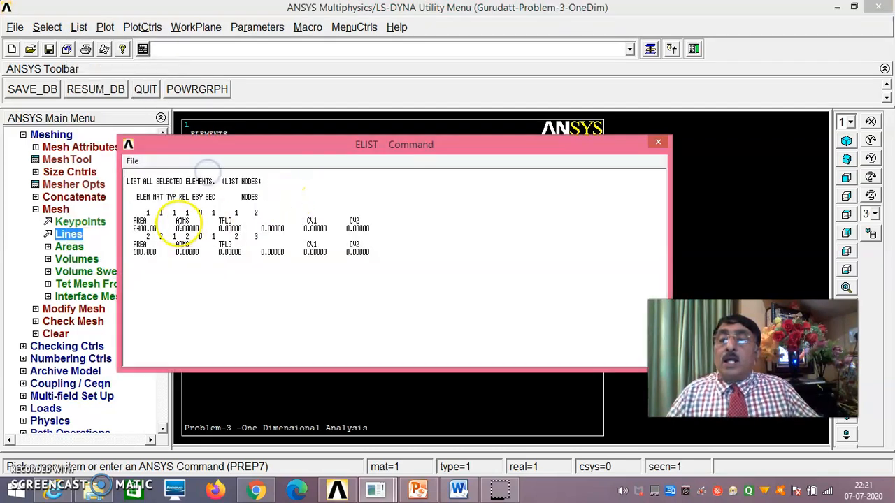
pyautogui.moveTo(272, 142); pyautogui.dragTo(733, 139)
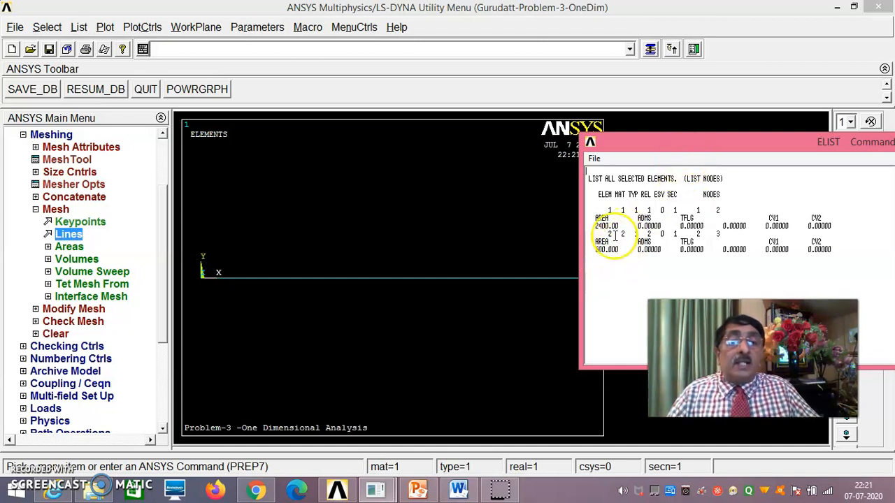
pyautogui.moveTo(663, 150); pyautogui.dragTo(365, 155)
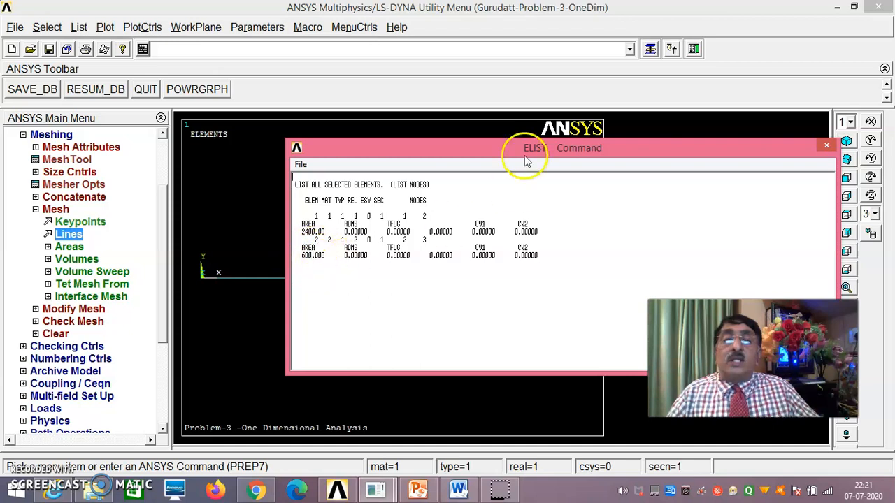
pyautogui.click(829, 145)
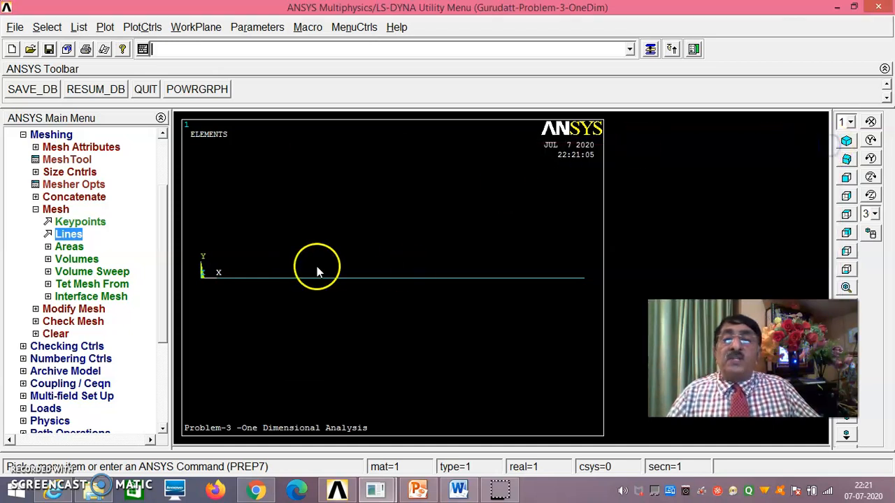
# - Review the property listing for all materials, close it, and save the database
pyautogui.click(79, 26)
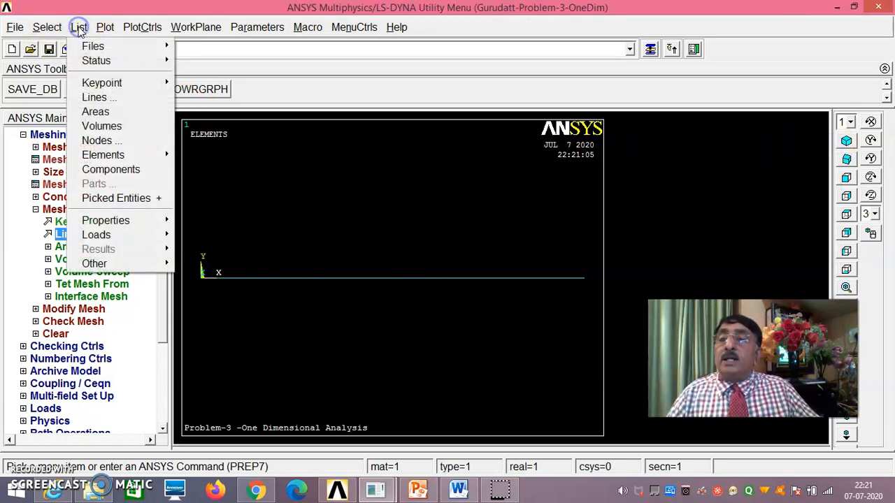
pyautogui.moveTo(128, 226)
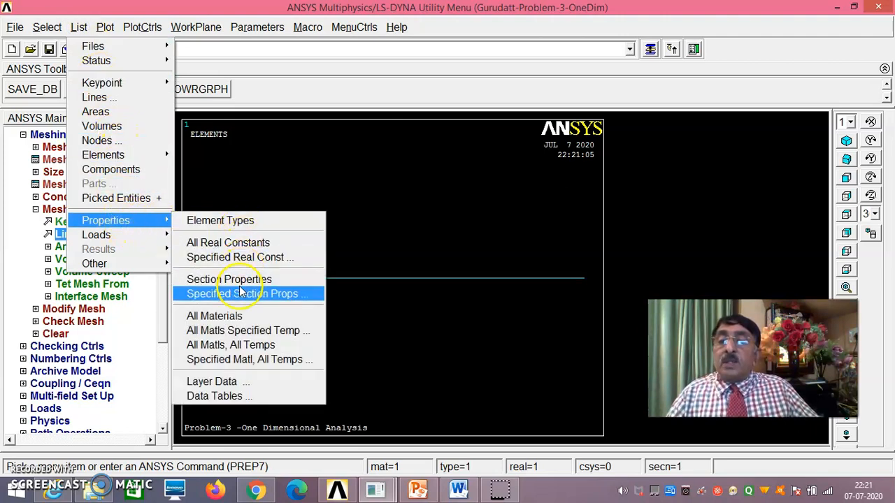
pyautogui.click(231, 316)
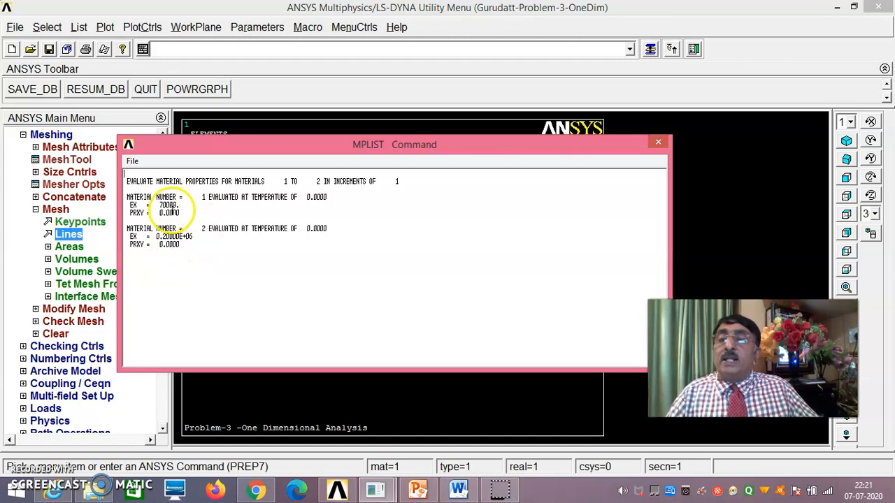
pyautogui.click(132, 161)
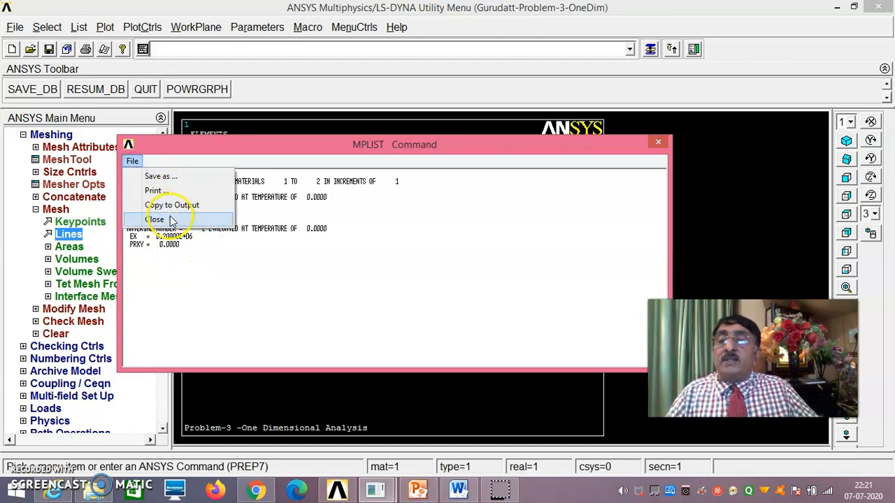
pyautogui.click(172, 218)
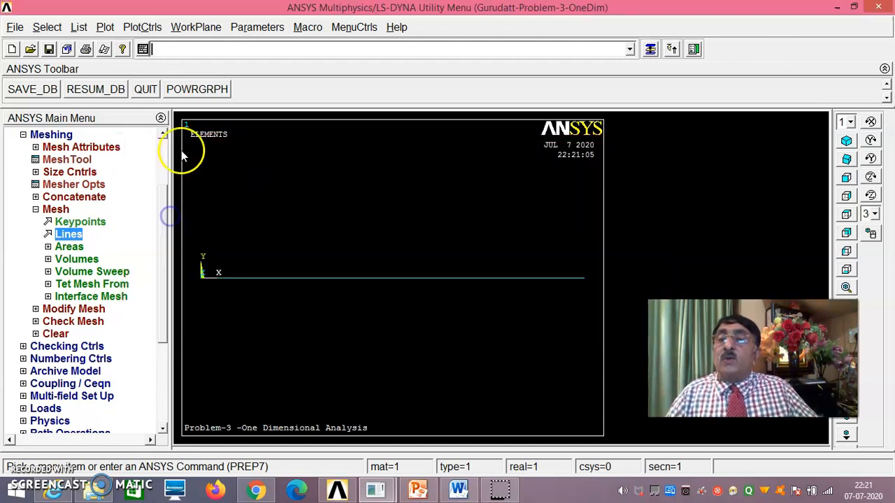
pyautogui.click(33, 90)
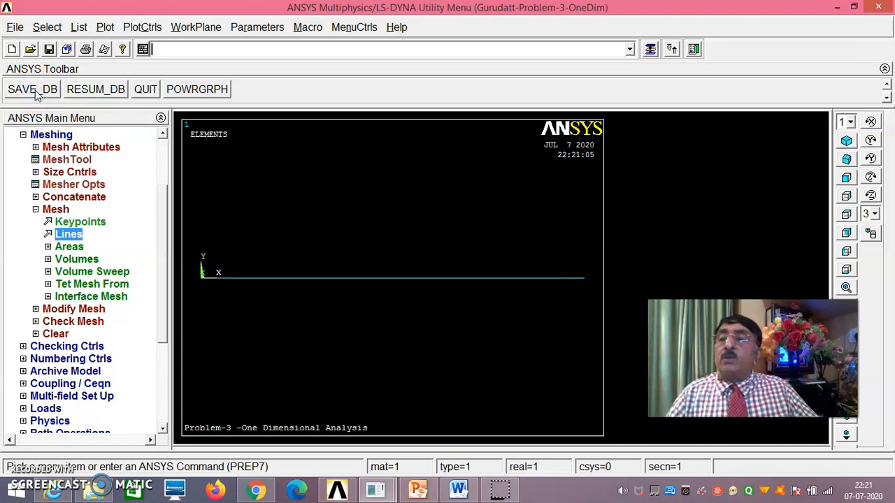
# - Constrain all degrees of freedom at end keypoints 1 and 3 with a constant displacement value of 0
pyautogui.click(35, 210)
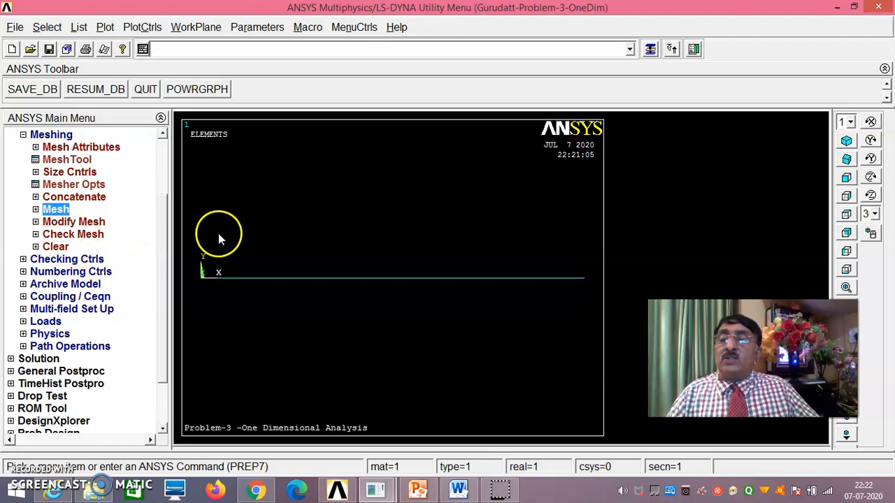
pyautogui.moveTo(164, 237); pyautogui.dragTo(164, 255)
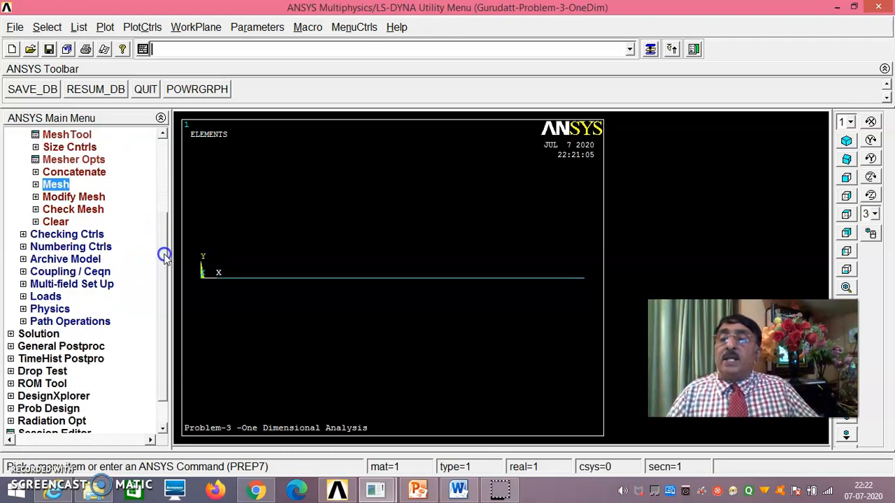
pyautogui.click(46, 297)
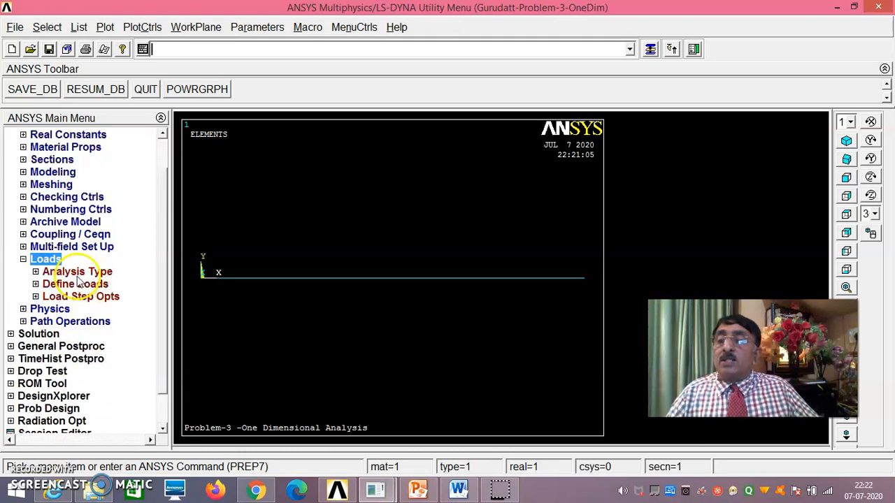
pyautogui.click(75, 286)
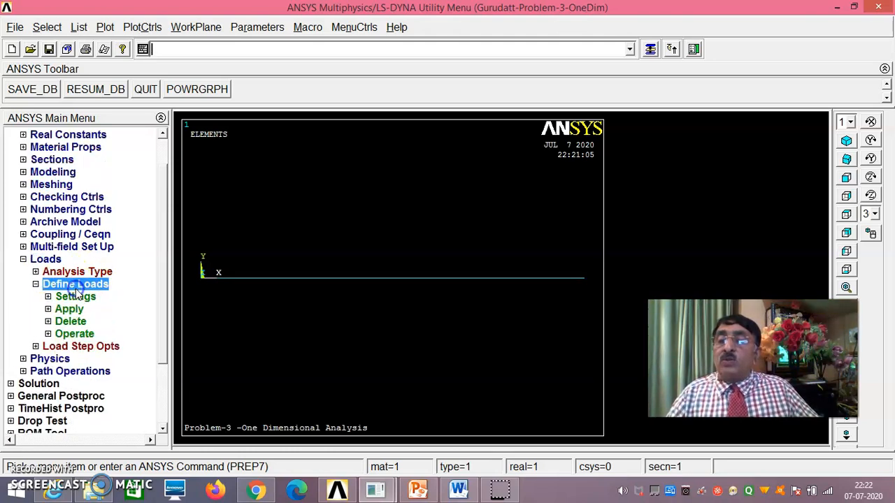
pyautogui.click(69, 309)
pyautogui.click(92, 322)
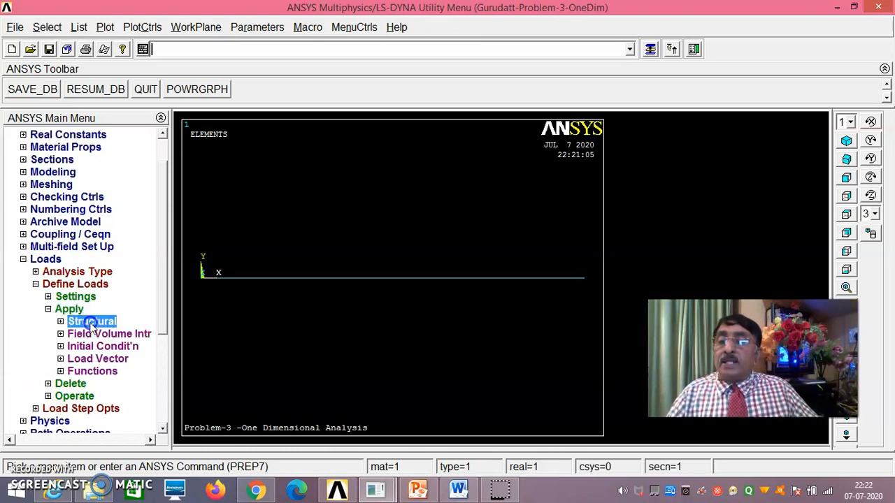
pyautogui.click(94, 334)
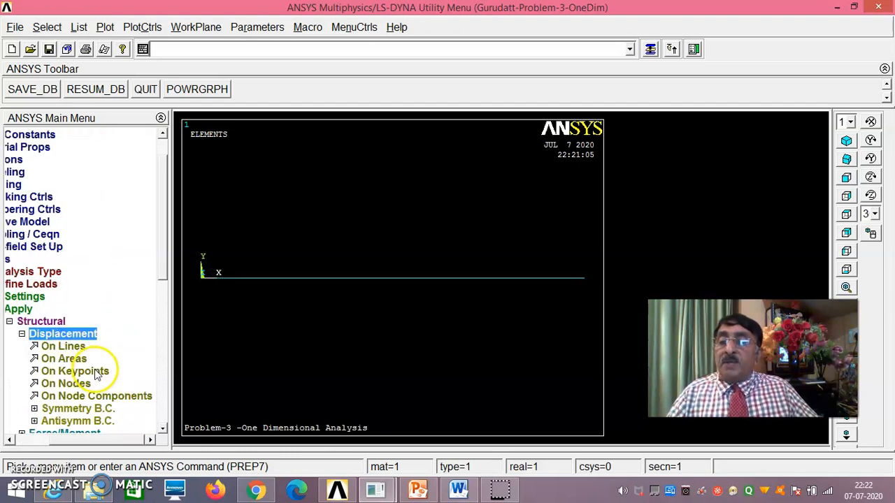
pyautogui.click(97, 374)
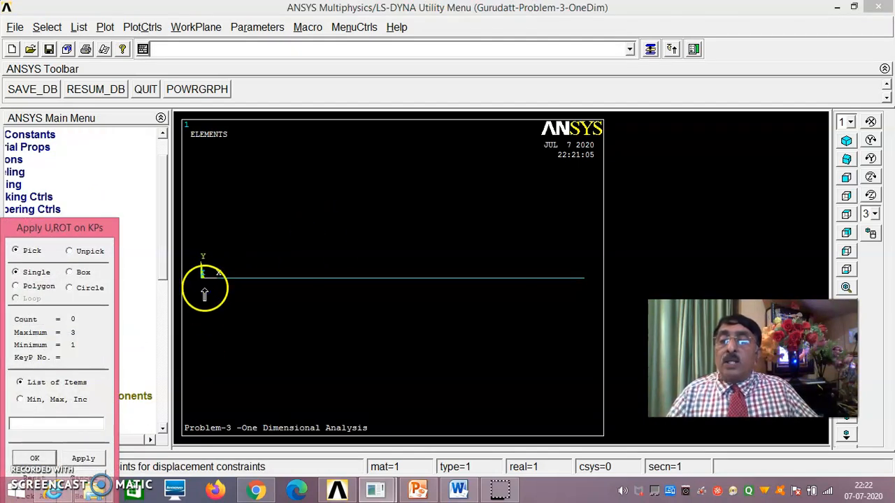
pyautogui.moveTo(107, 228); pyautogui.dragTo(128, 151)
pyautogui.click(587, 289)
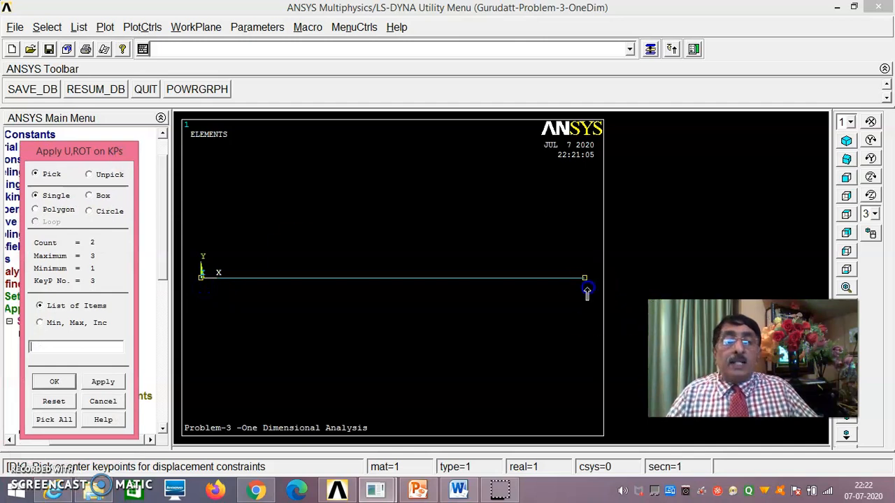
pyautogui.click(73, 384)
pyautogui.click(518, 184)
pyautogui.click(508, 277)
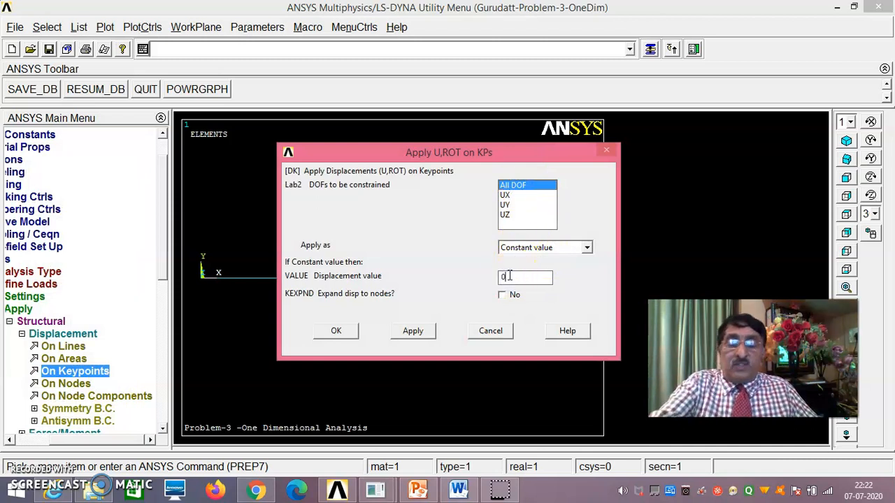
pyautogui.click(337, 331)
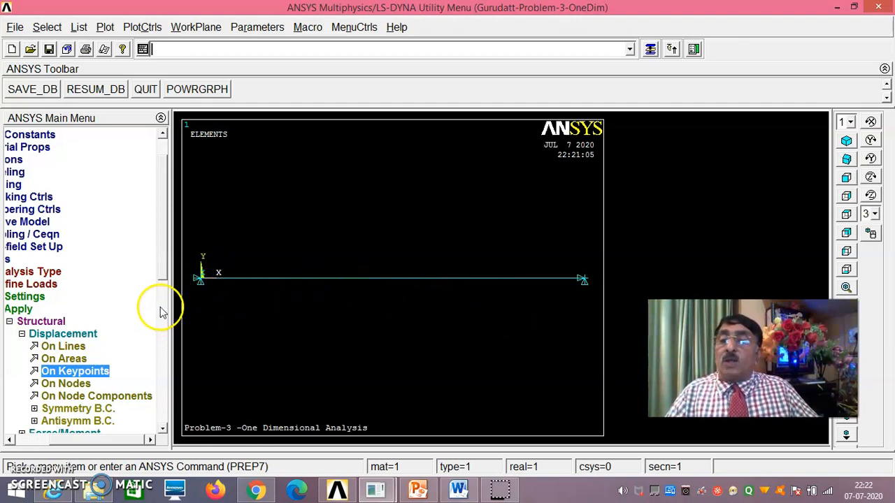
pyautogui.scroll(-3, 161, 296)
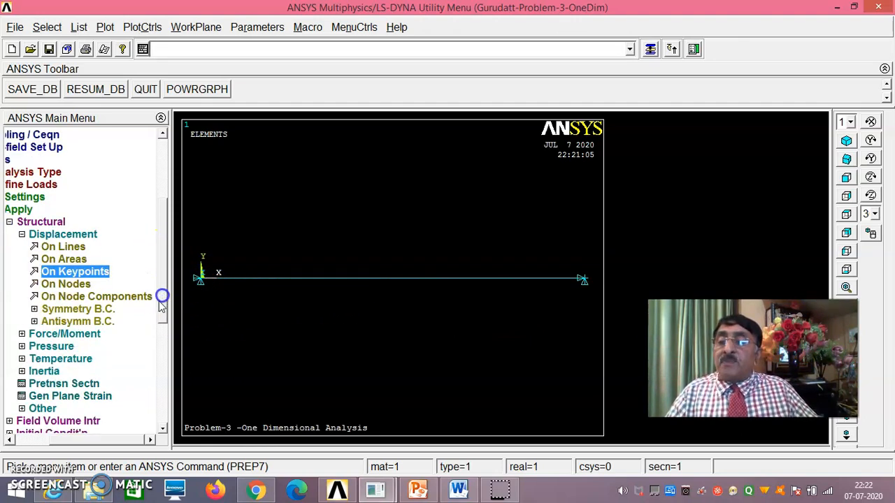
pyautogui.click(64, 334)
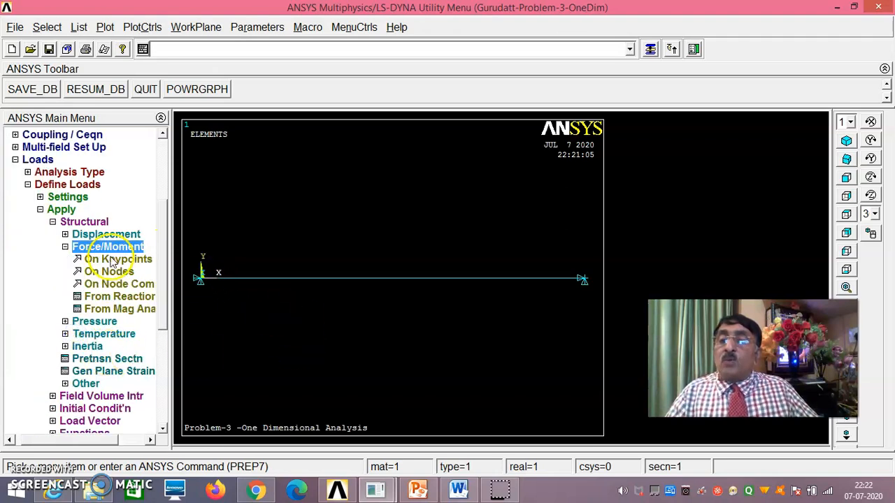
pyautogui.click(112, 259)
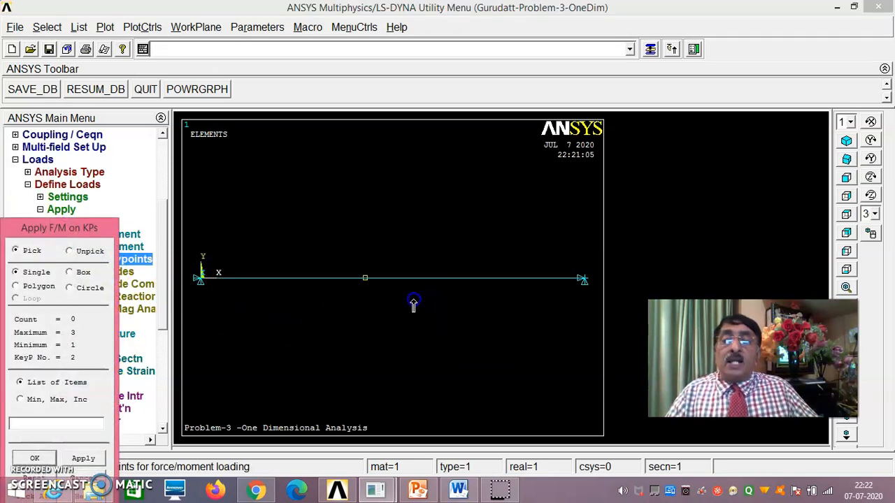
pyautogui.click(379, 289)
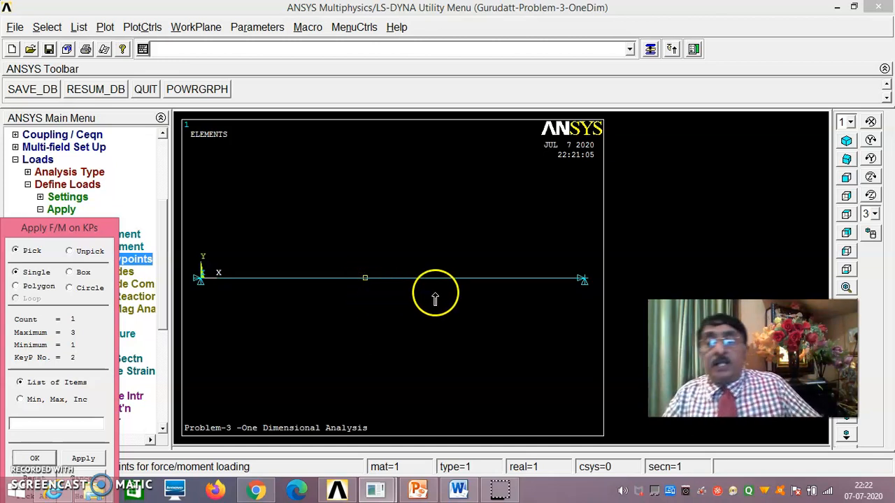
pyautogui.click(49, 458)
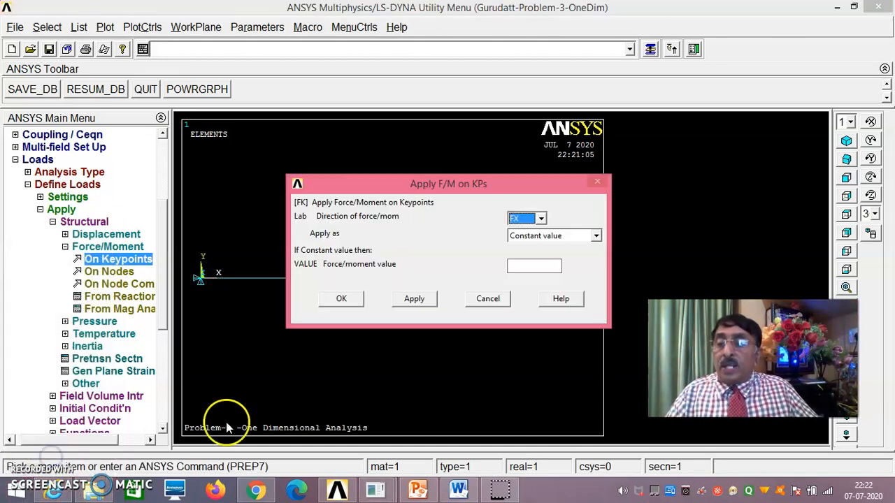
pyautogui.click(528, 267)
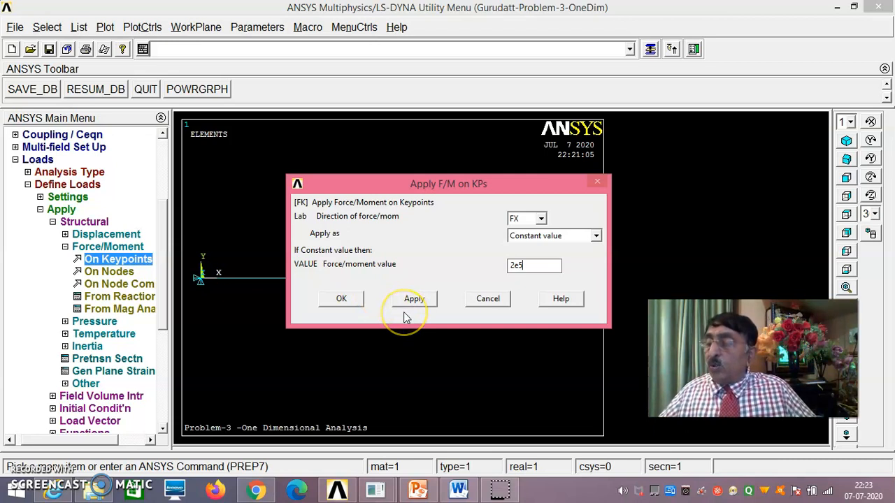
# - Switch to PowerPoint to check the axial load in the Problem-3 statement, and return to the ANSYS model window
pyautogui.moveTo(417, 492)
pyautogui.click(414, 434)
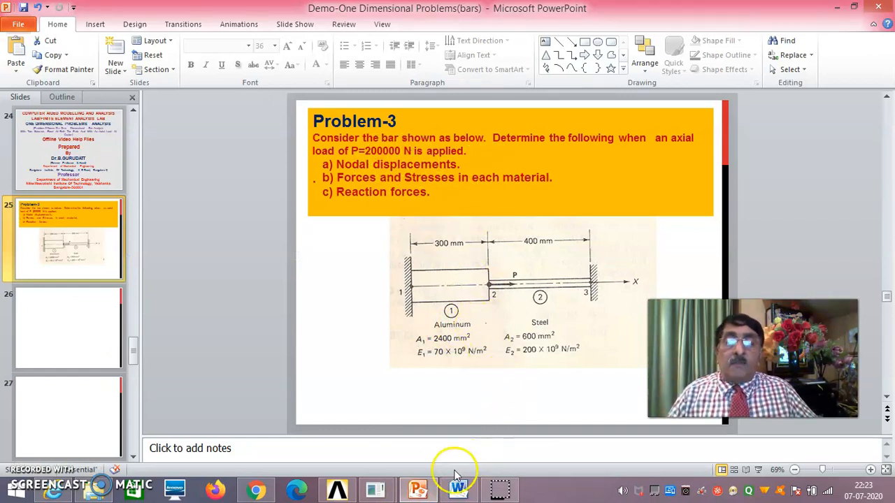
pyautogui.moveTo(373, 493)
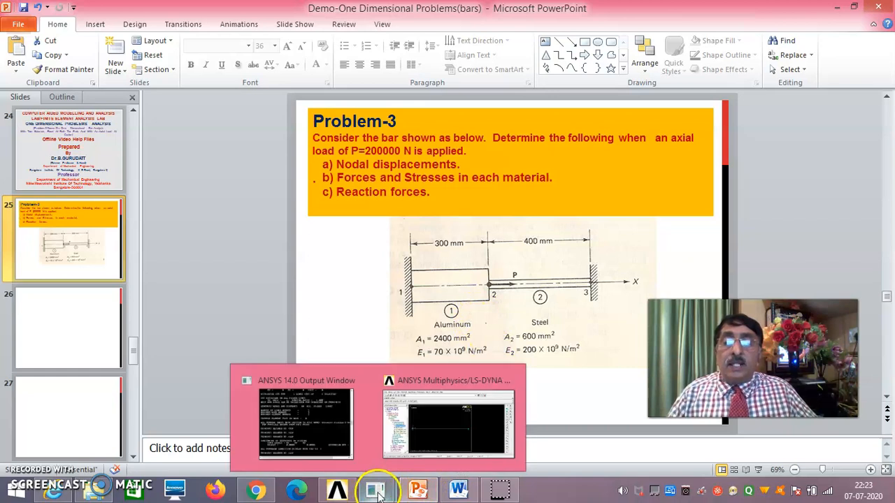
pyautogui.click(441, 405)
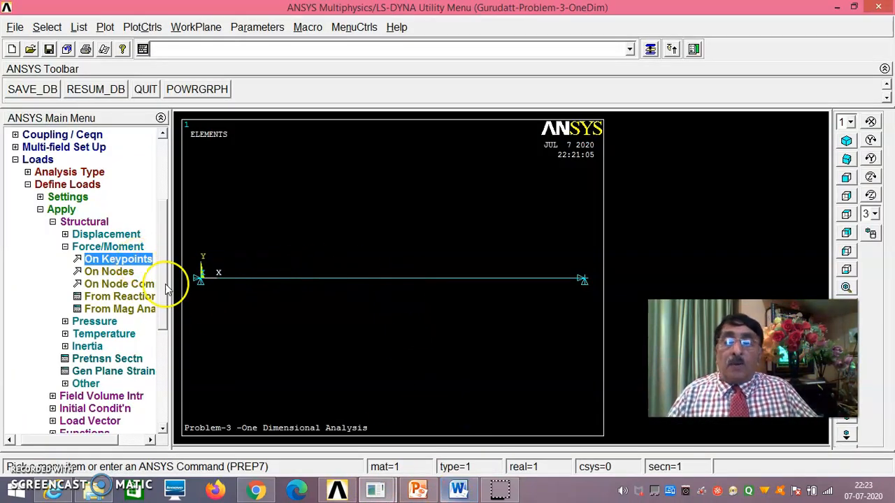
# - Apply a constant force of 2e5 in the FX direction at the bar's middle keypoint 2
pyautogui.click(147, 260)
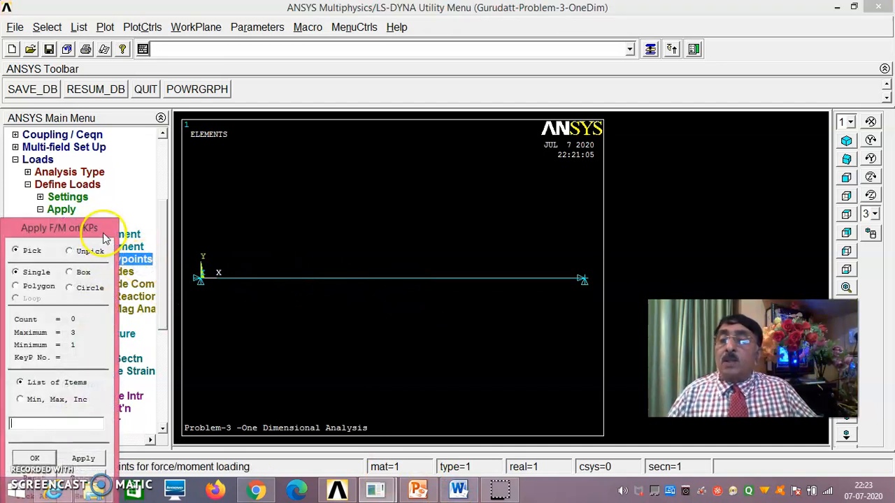
pyautogui.click(418, 297)
pyautogui.moveTo(98, 228); pyautogui.dragTo(148, 153)
pyautogui.click(94, 383)
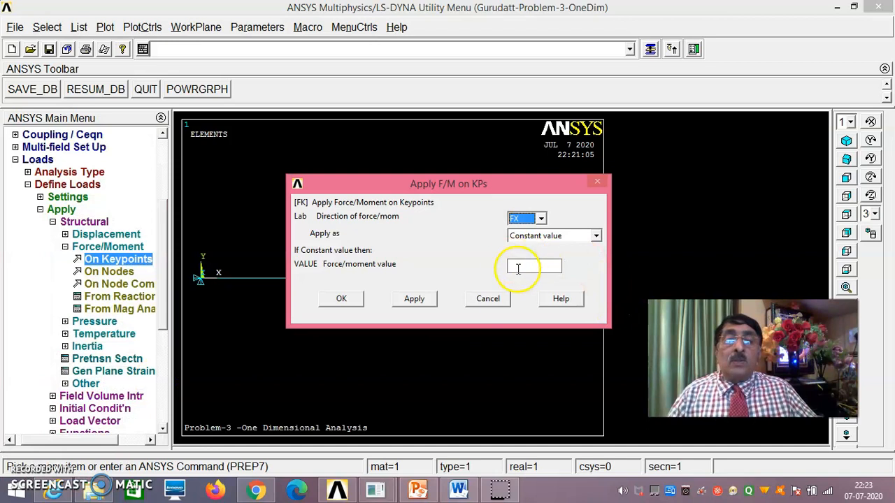
pyautogui.click(519, 267)
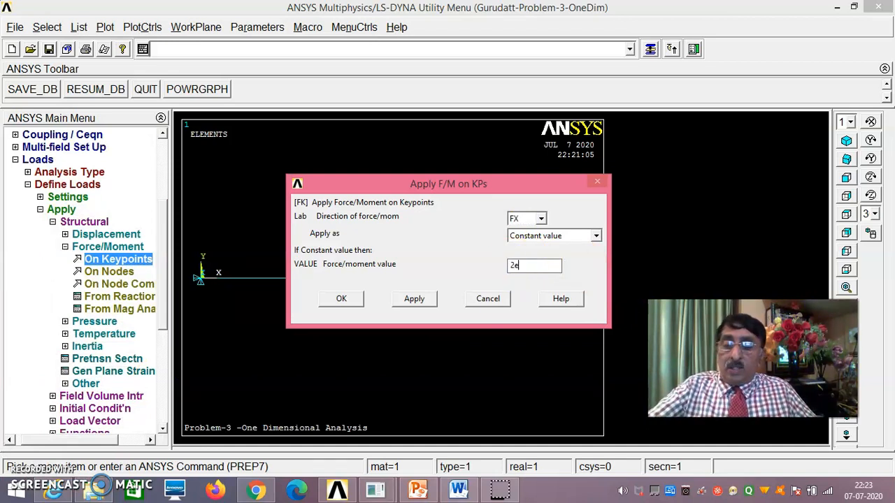
pyautogui.write('2e5')
pyautogui.click(341, 299)
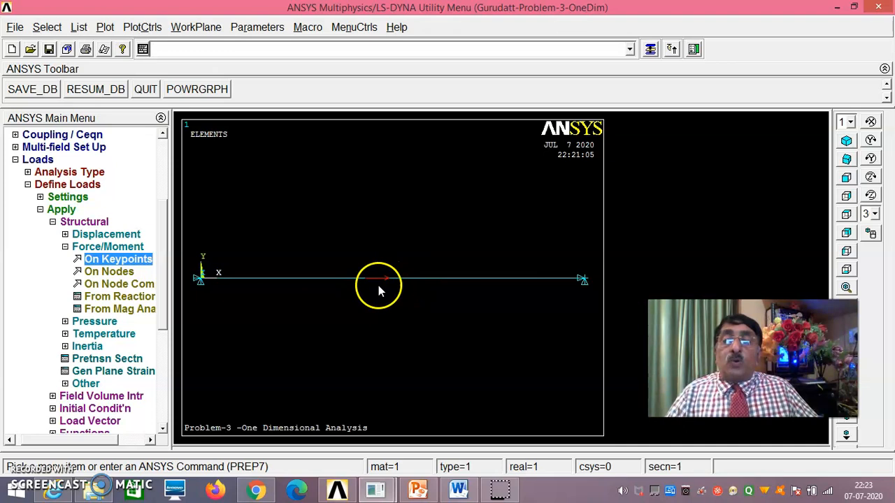
# - List the forces on all keypoints, check the applied load's direction and value, and close the listing
pyautogui.click(78, 28)
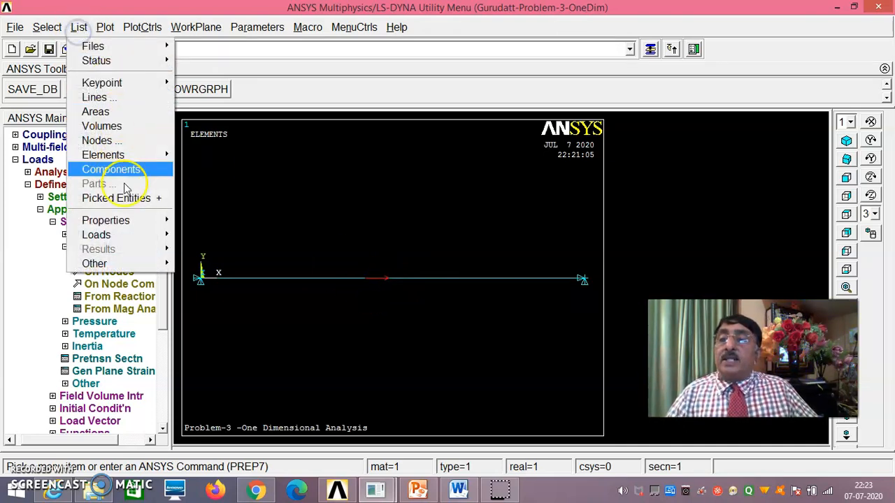
pyautogui.moveTo(128, 234)
pyautogui.moveTo(210, 250)
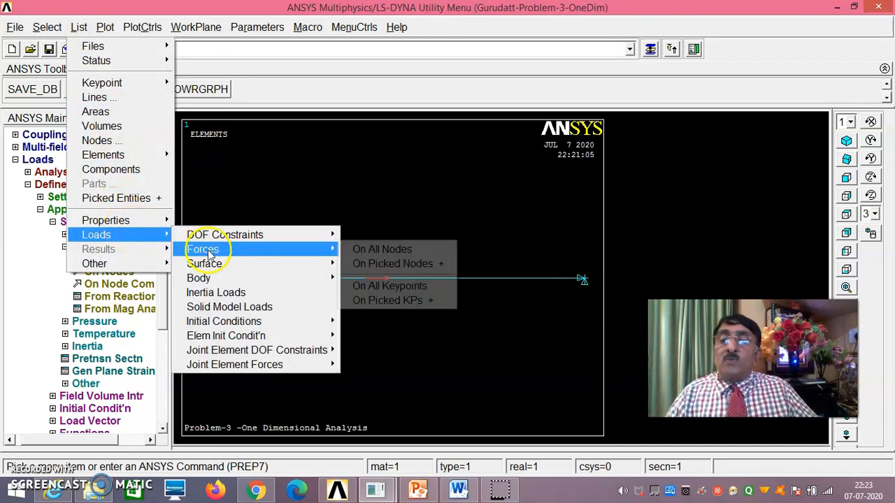
pyautogui.click(389, 286)
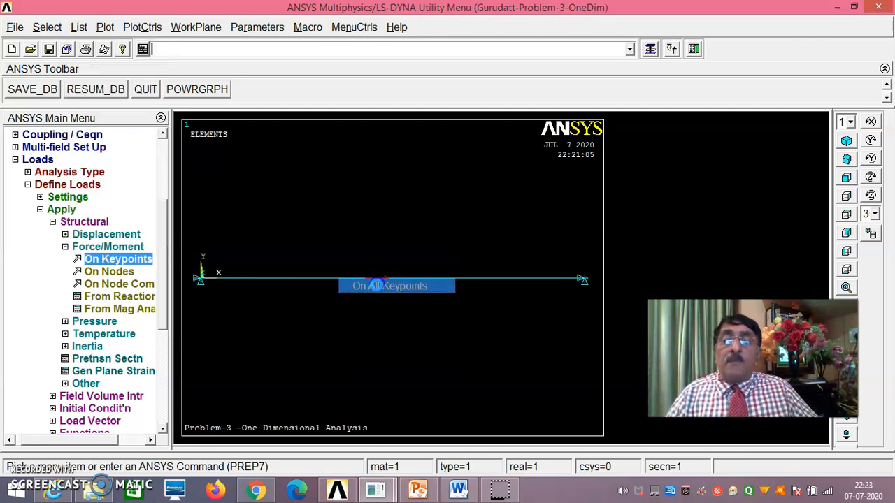
pyautogui.moveTo(284, 145); pyautogui.dragTo(373, 331)
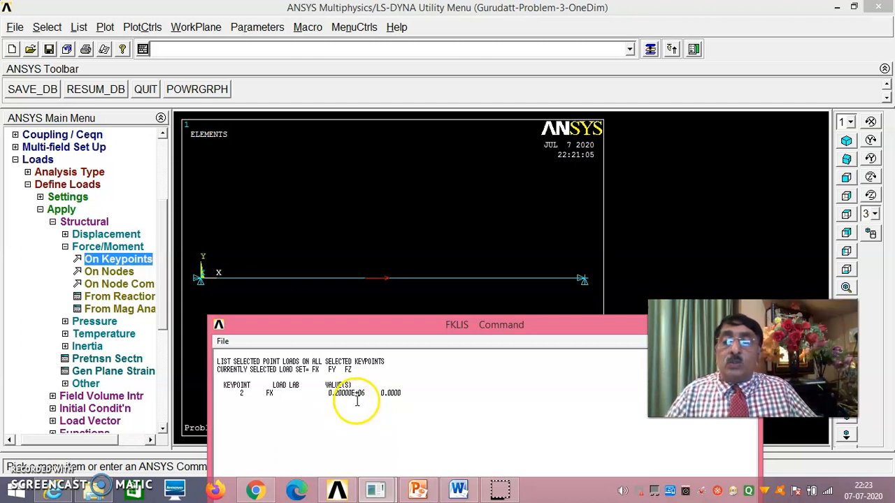
pyautogui.moveTo(410, 326); pyautogui.dragTo(333, 202)
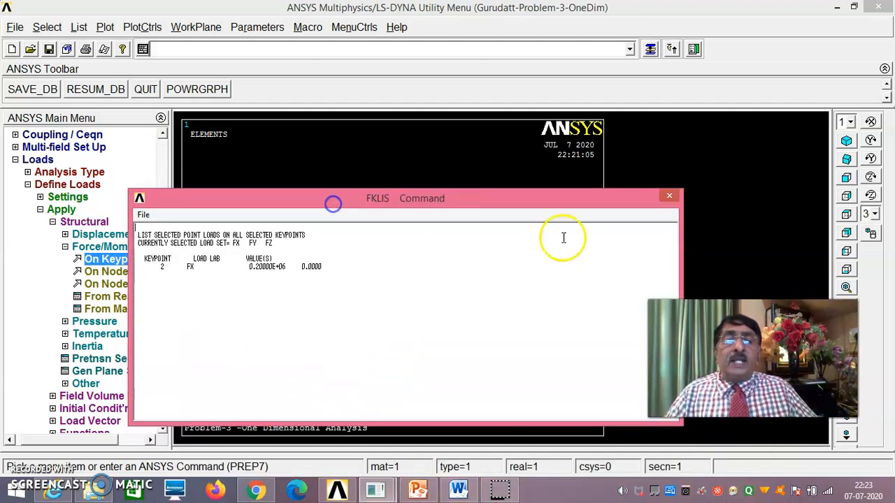
pyautogui.click(671, 198)
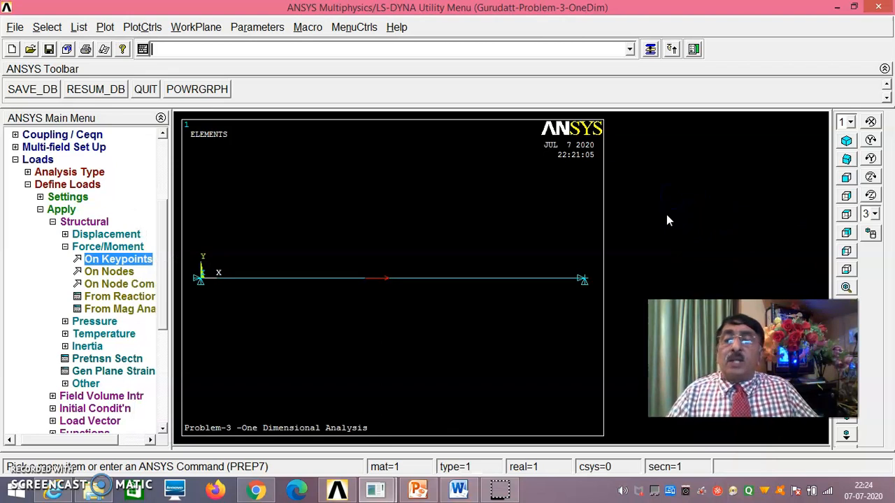
# - Solve the current load step and close the completion note and the solution status listing
pyautogui.click(41, 213)
pyautogui.click(53, 297)
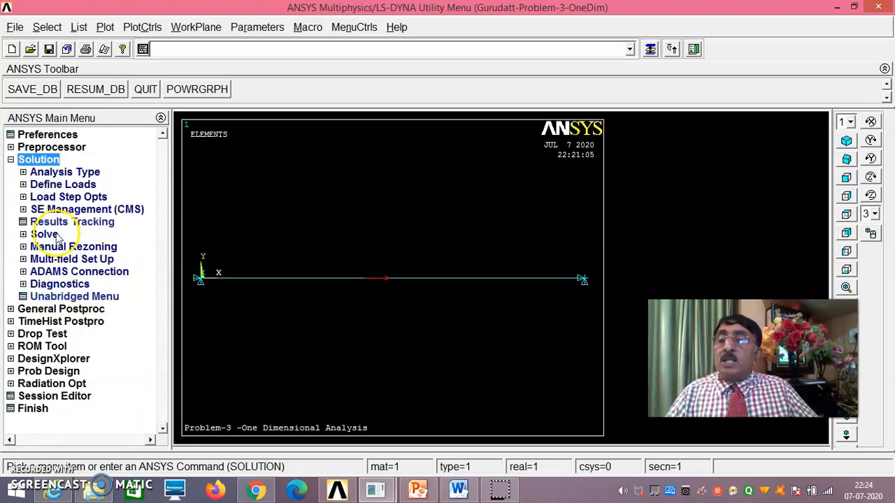
pyautogui.click(50, 234)
pyautogui.click(70, 249)
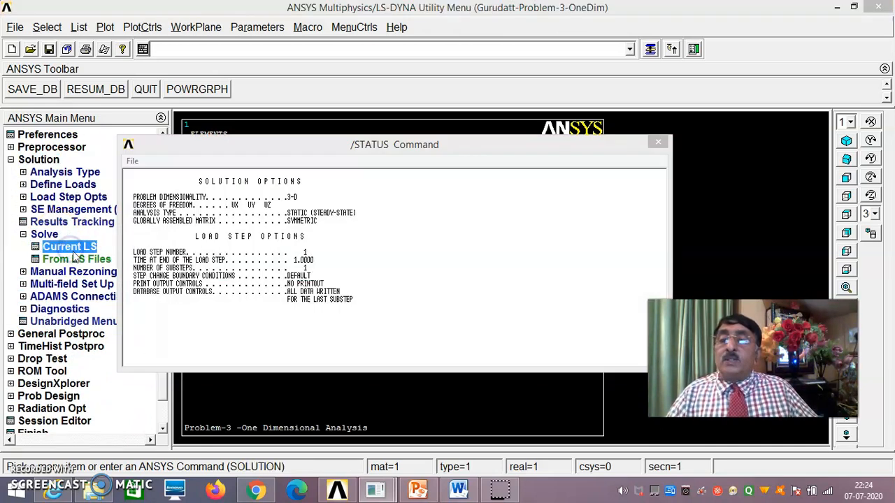
pyautogui.click(442, 310)
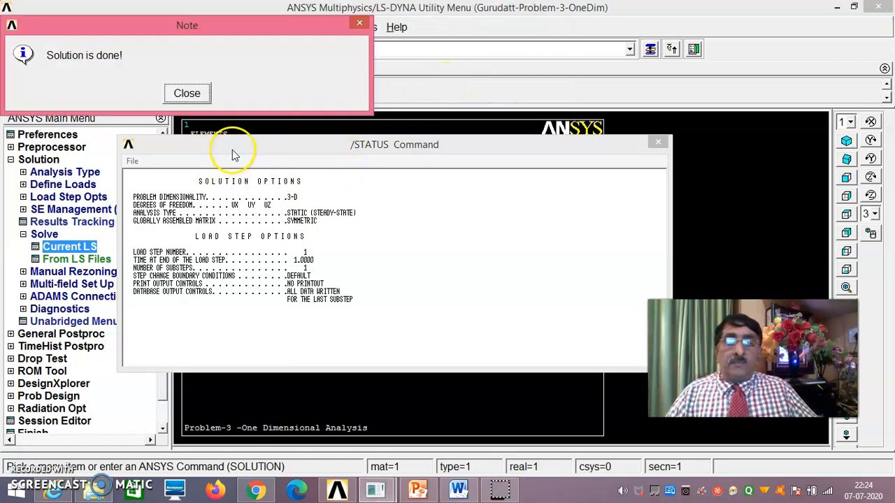
pyautogui.click(191, 93)
pyautogui.click(132, 161)
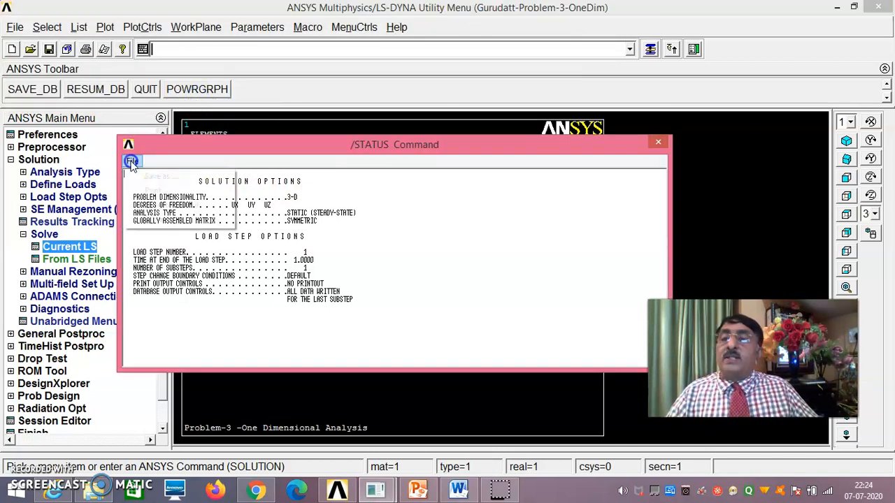
pyautogui.click(156, 221)
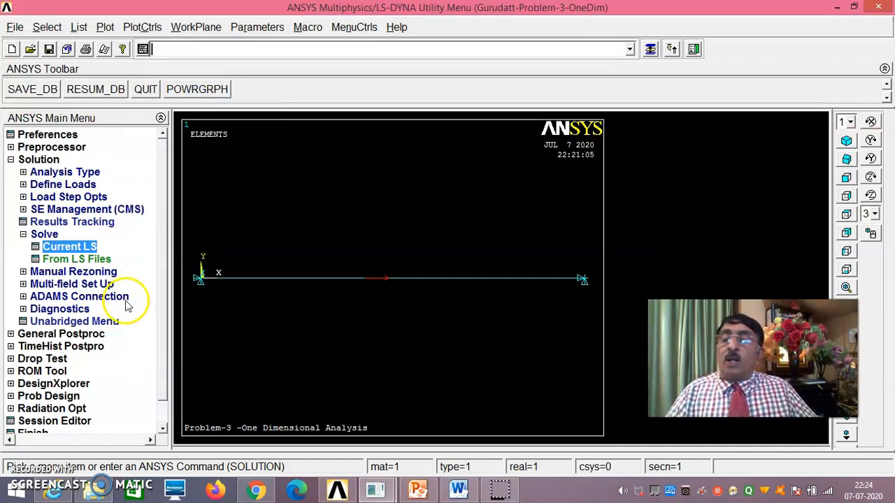
# - List the reaction solution for all items in the general postprocessor, examine the support reactions, and close the listing
pyautogui.click(87, 335)
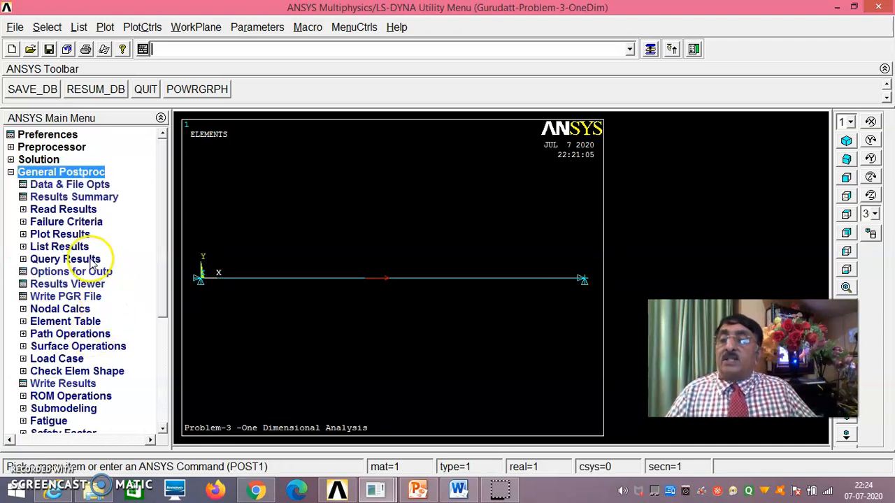
pyautogui.click(73, 249)
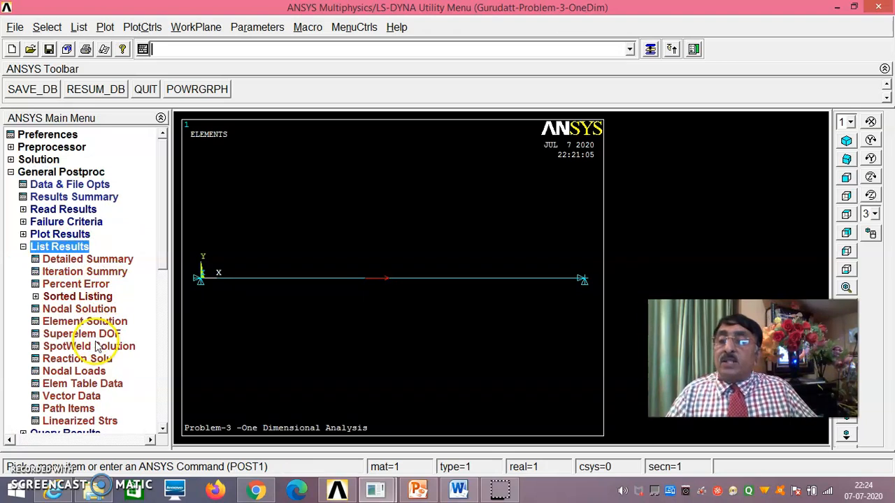
pyautogui.click(77, 359)
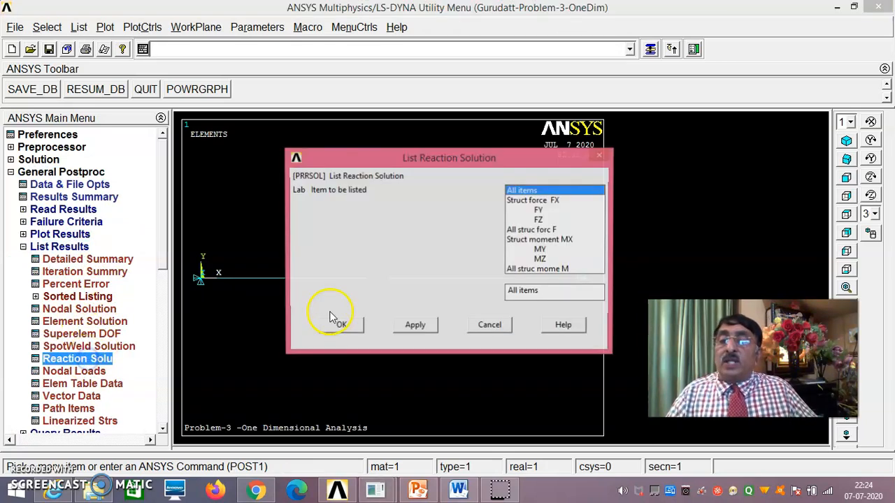
pyautogui.click(342, 326)
pyautogui.moveTo(334, 156); pyautogui.dragTo(618, 322)
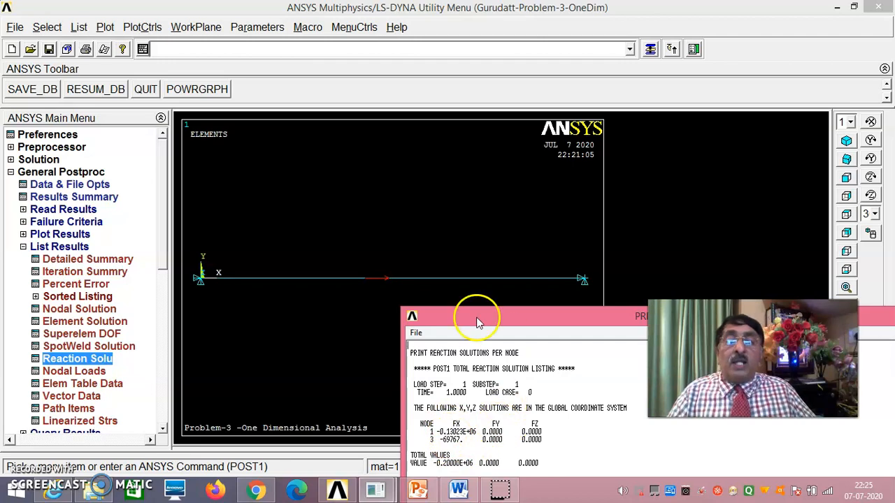
pyautogui.moveTo(545, 317); pyautogui.dragTo(427, 256)
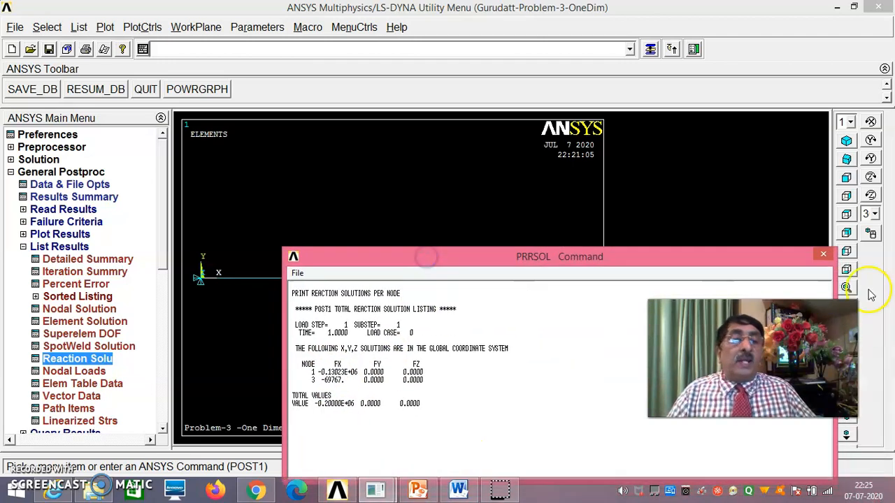
pyautogui.click(825, 257)
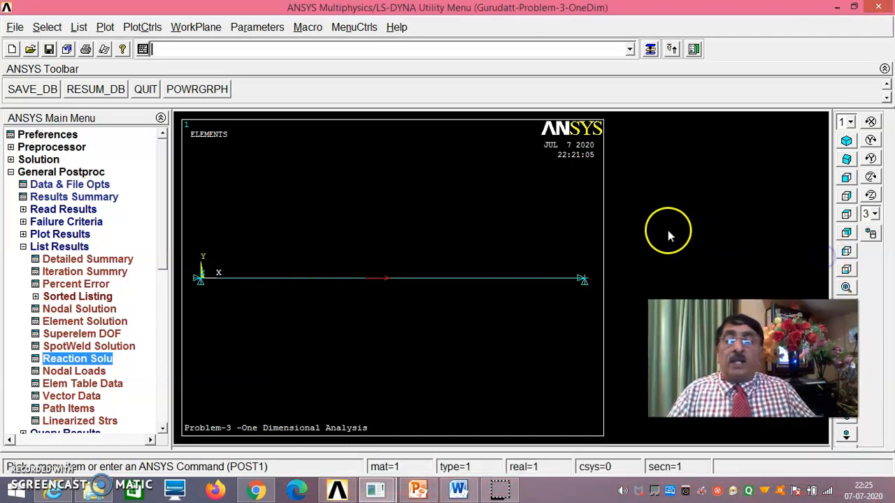
# - Reopen the reaction solution listing for all items to recheck the total values, and close it
pyautogui.click(93, 366)
pyautogui.click(339, 325)
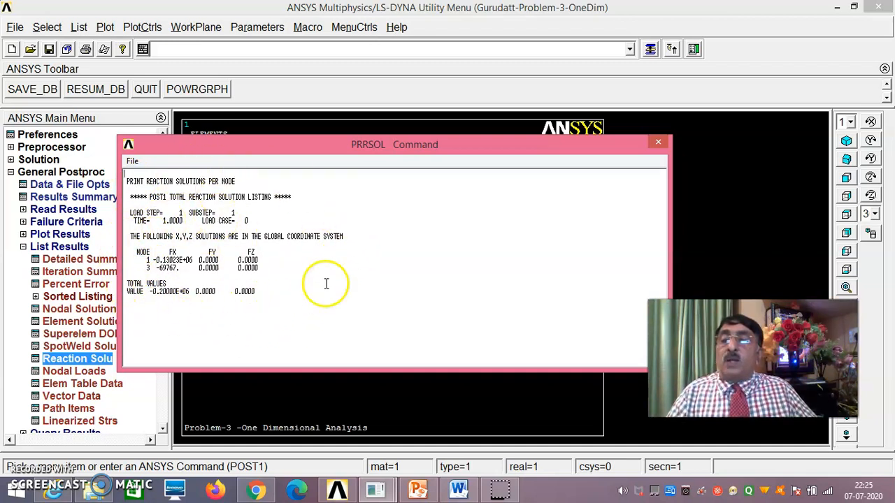
pyautogui.click(132, 161)
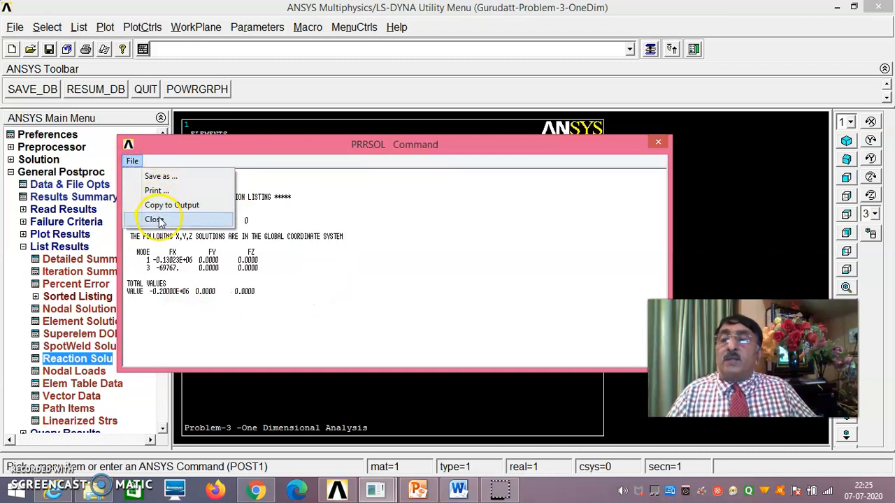
pyautogui.click(155, 220)
# - List the nodal DOF solution's displacement vector sum, examine the displacements beside the model, and close the listing
pyautogui.click(79, 309)
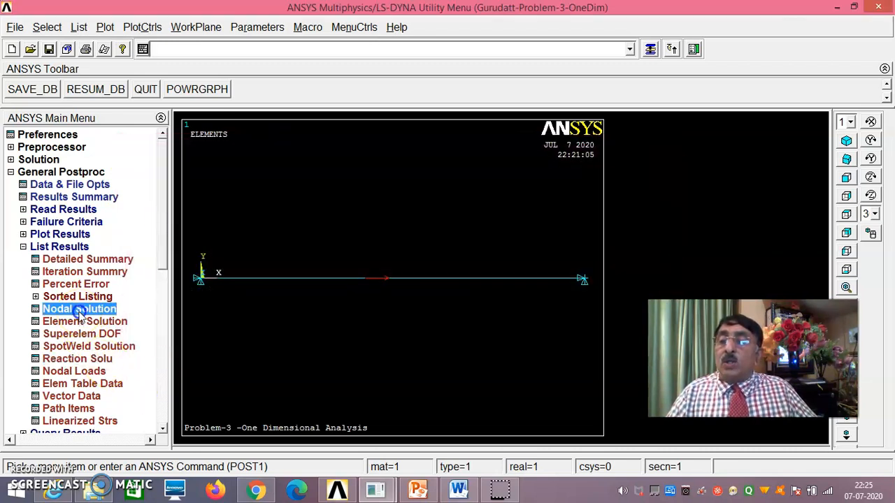
pyautogui.click(78, 310)
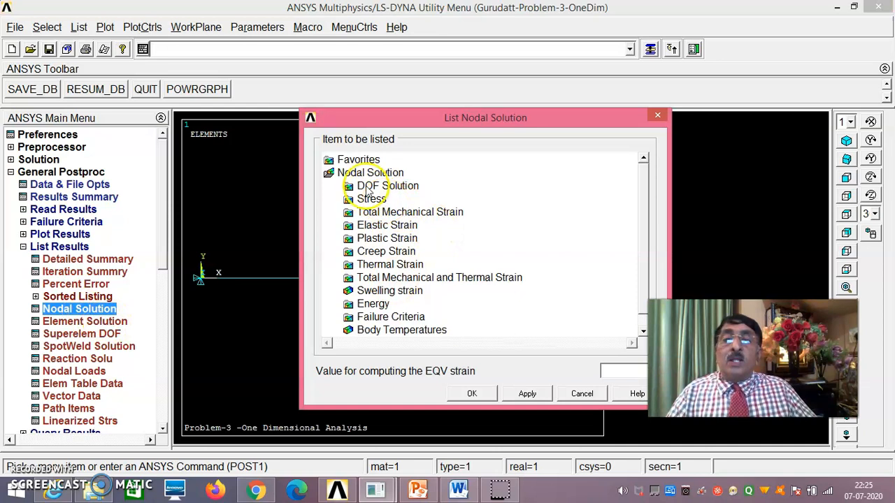
pyautogui.doubleClick(370, 186)
pyautogui.click(419, 238)
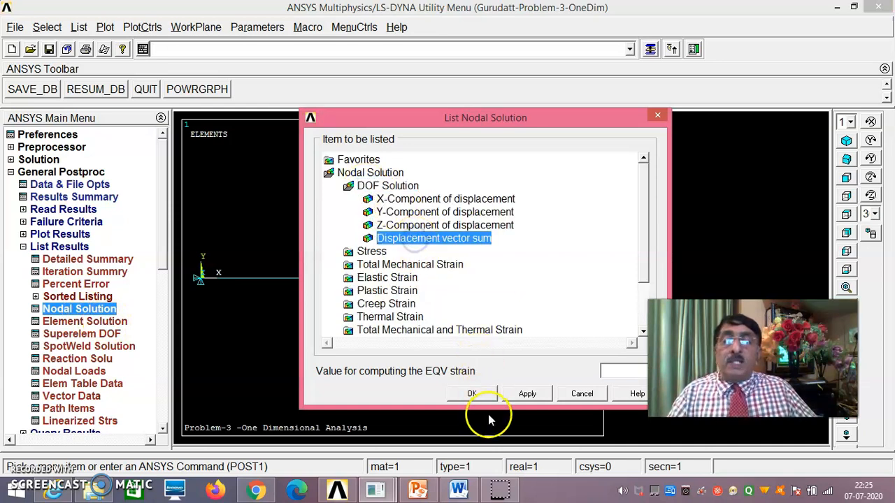
pyautogui.click(472, 395)
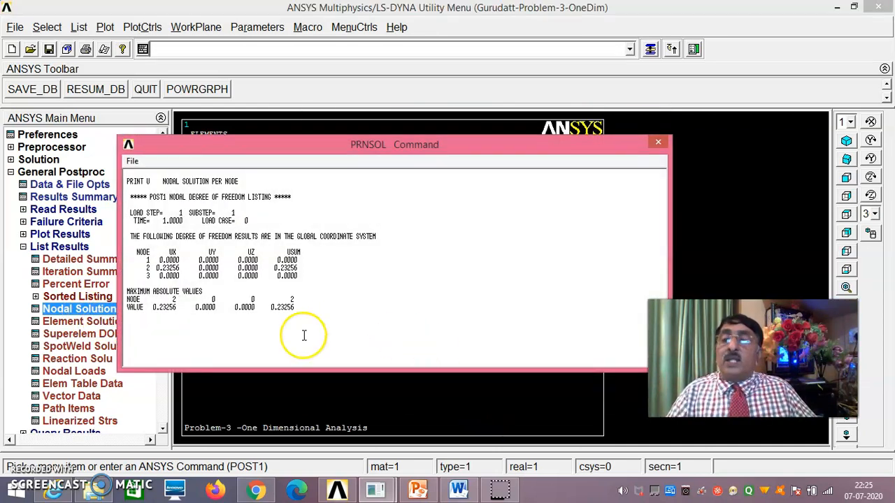
pyautogui.moveTo(330, 144); pyautogui.dragTo(564, 10)
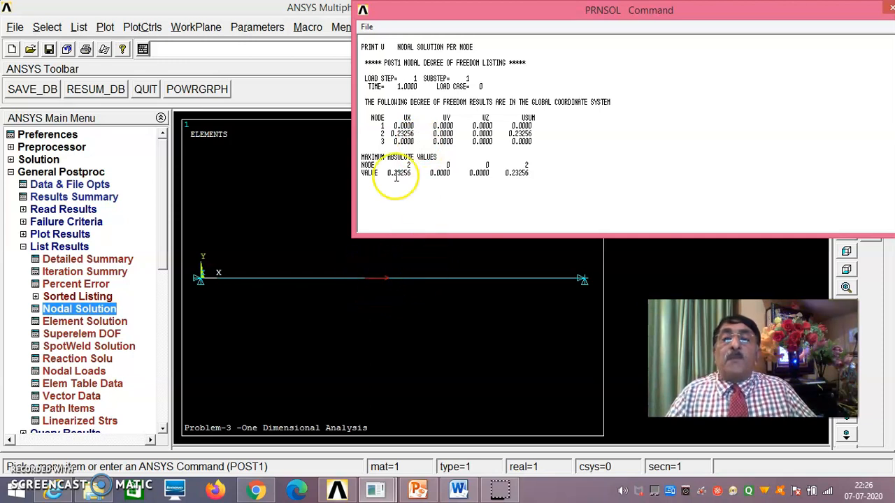
pyautogui.click(366, 30)
pyautogui.click(389, 83)
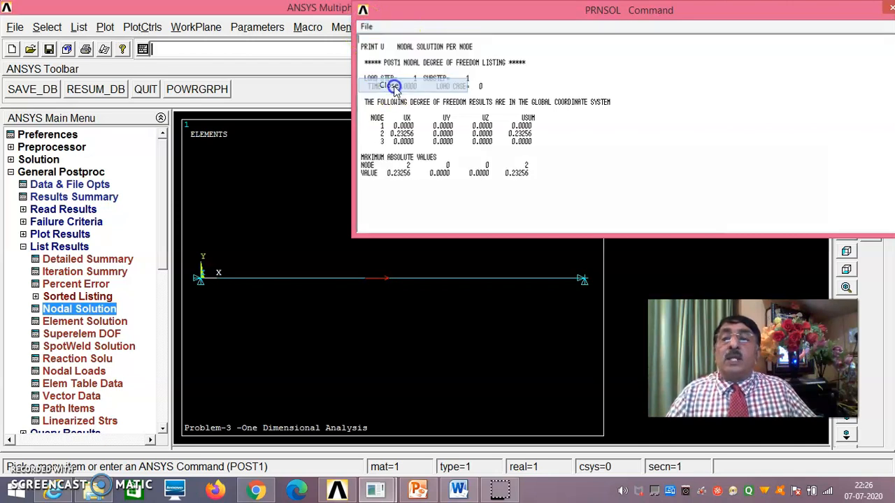
# - Define an element table item by sequence number using SMISC, 1 for the element forces
pyautogui.moveTo(162, 223); pyautogui.dragTo(163, 297)
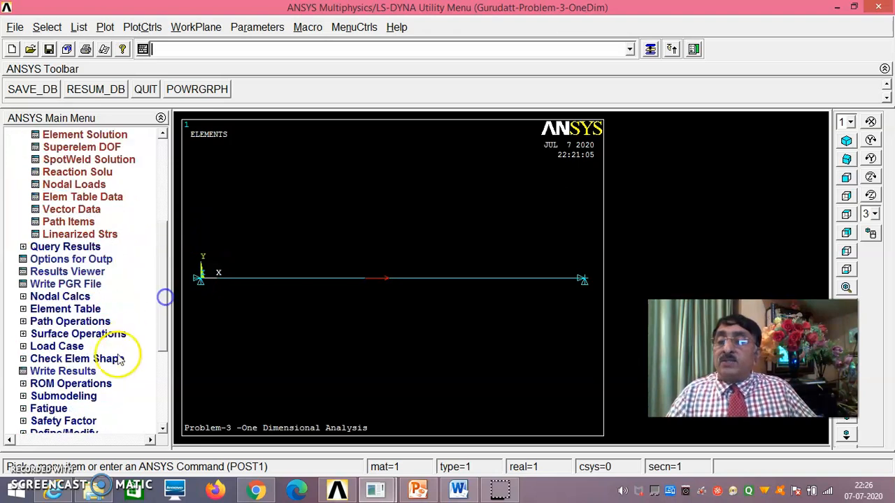
pyautogui.click(65, 309)
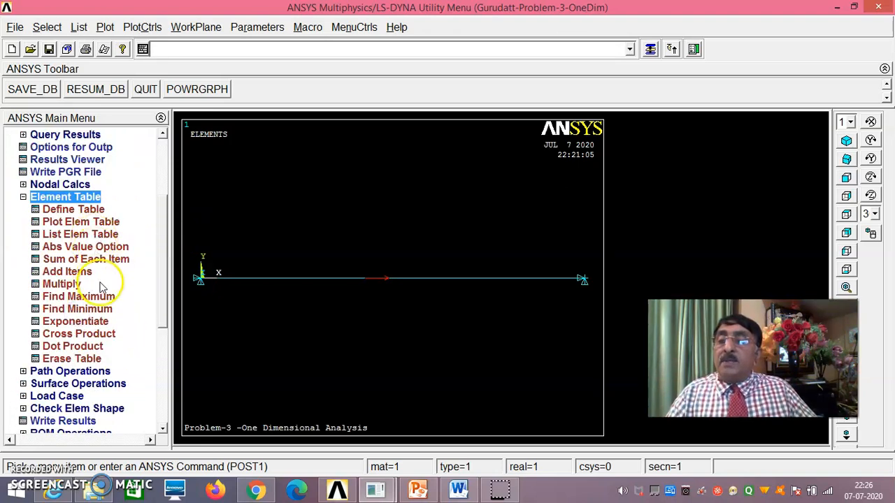
pyautogui.click(85, 208)
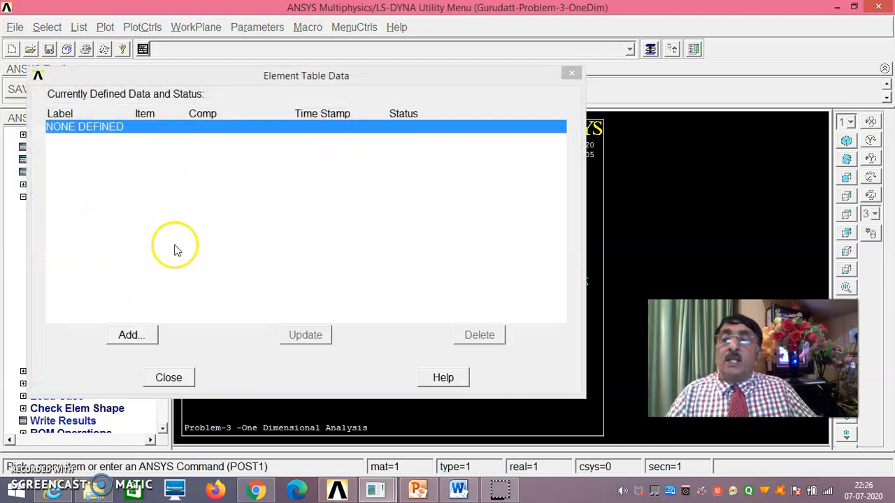
pyautogui.click(145, 334)
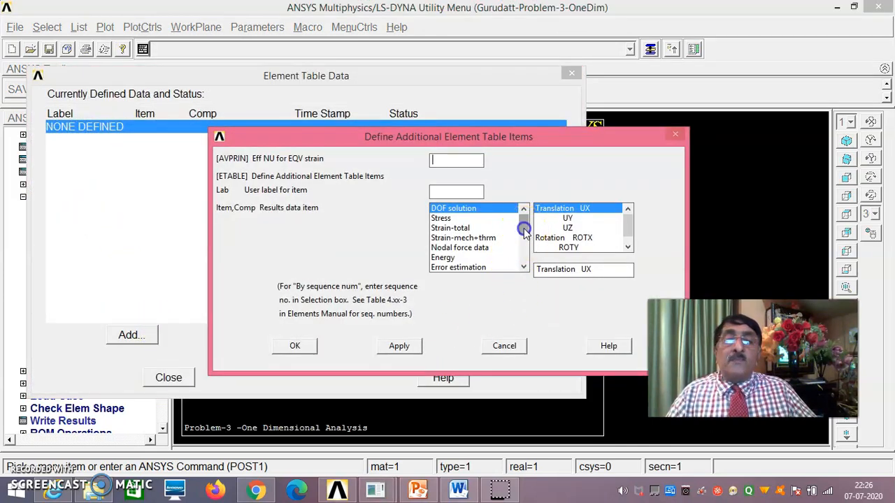
pyautogui.click(523, 246)
pyautogui.click(474, 268)
pyautogui.click(572, 269)
pyautogui.write('1')
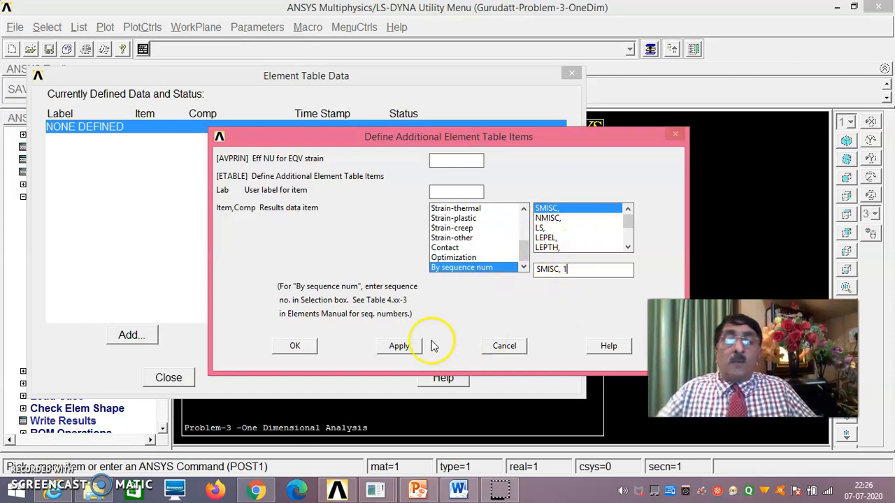
pyautogui.click(399, 345)
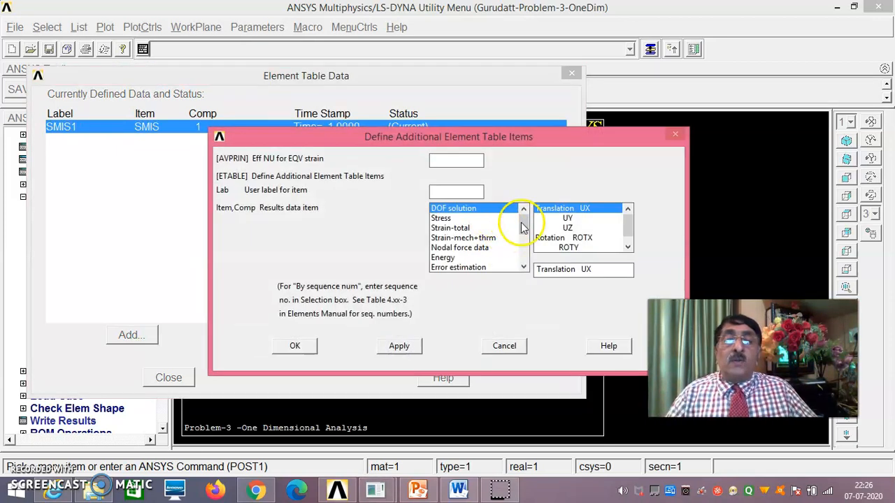
# - Add a second element table item by sequence number using LS, 1 for the stresses, and close the table definition
pyautogui.click(523, 242)
pyautogui.click(523, 267)
pyautogui.click(488, 267)
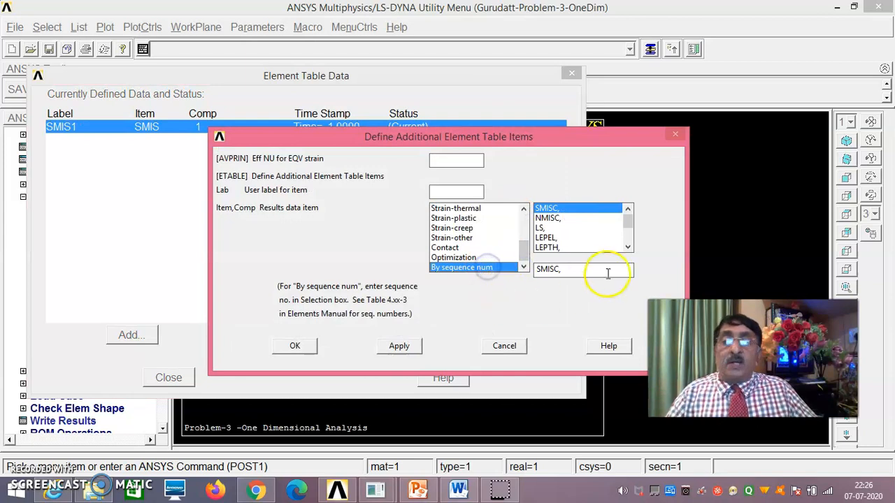
pyautogui.click(548, 227)
pyautogui.click(566, 271)
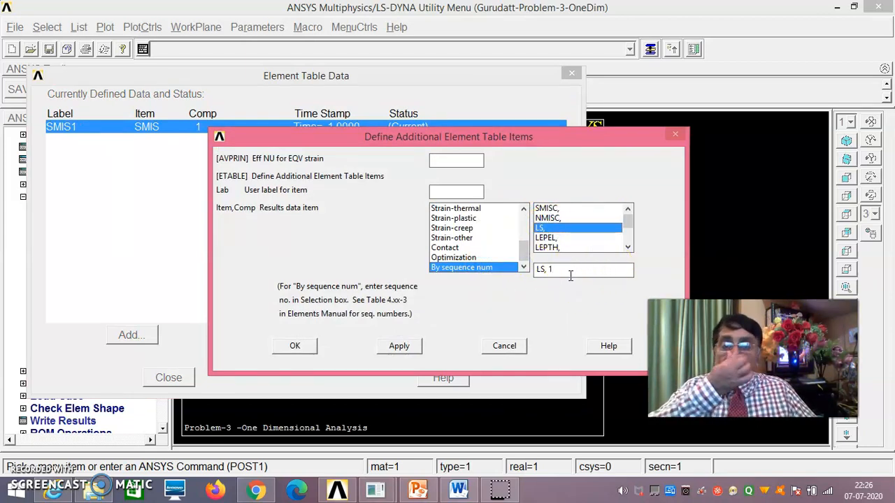
pyautogui.click(305, 352)
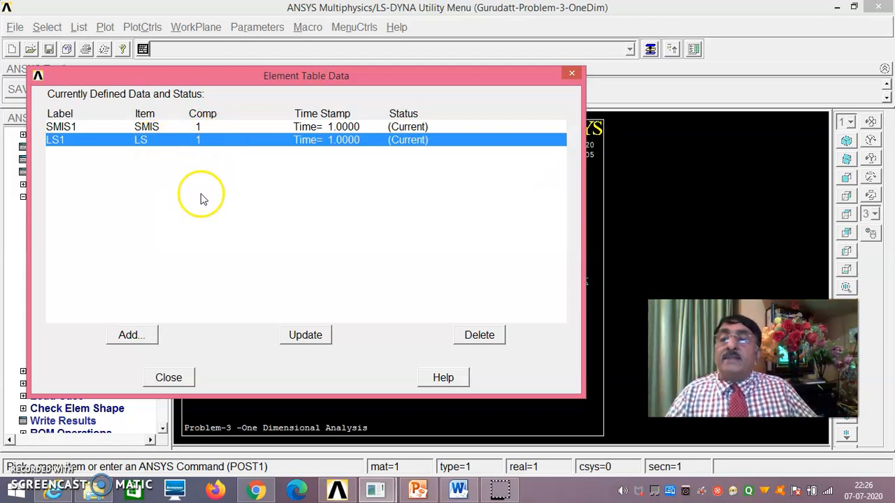
pyautogui.click(176, 380)
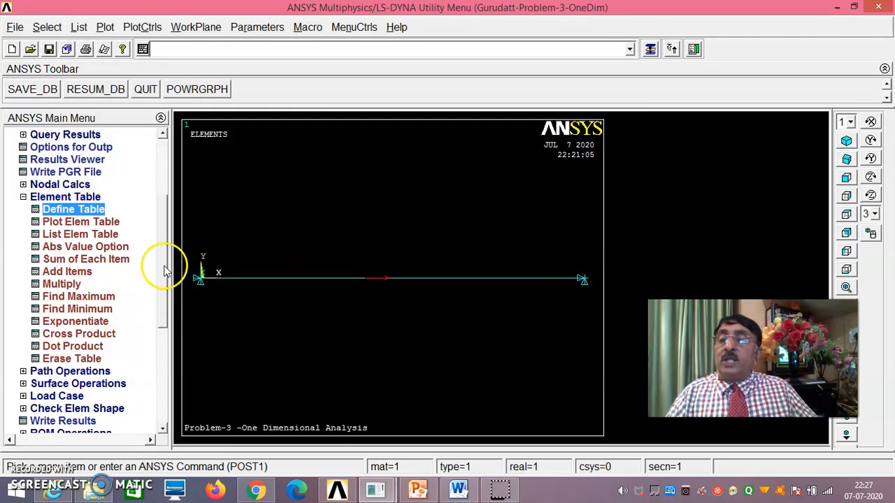
# - List the element table data for SMIS1 and LS1, and move the listing clear of the bar model
pyautogui.scroll(3, 170, 245)
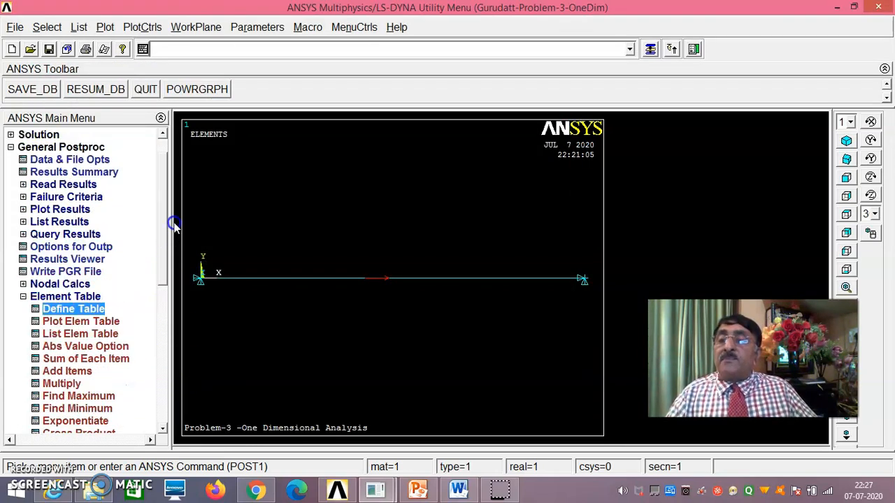
pyautogui.click(74, 223)
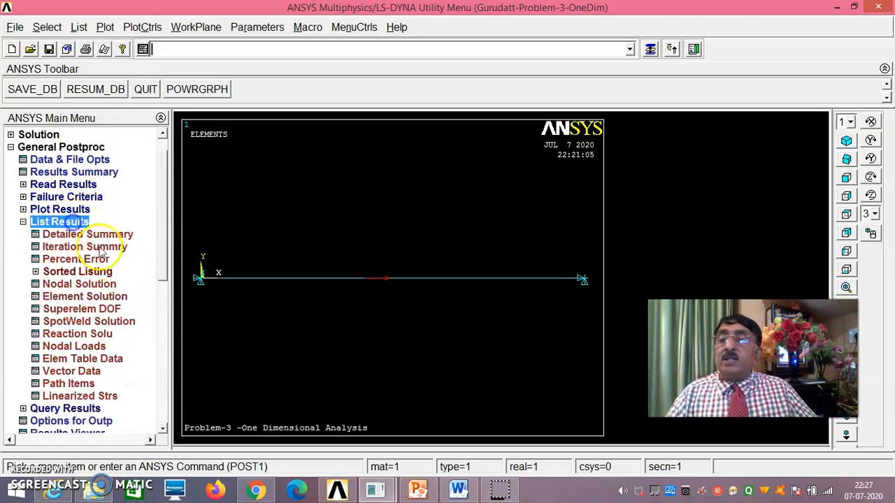
pyautogui.click(83, 358)
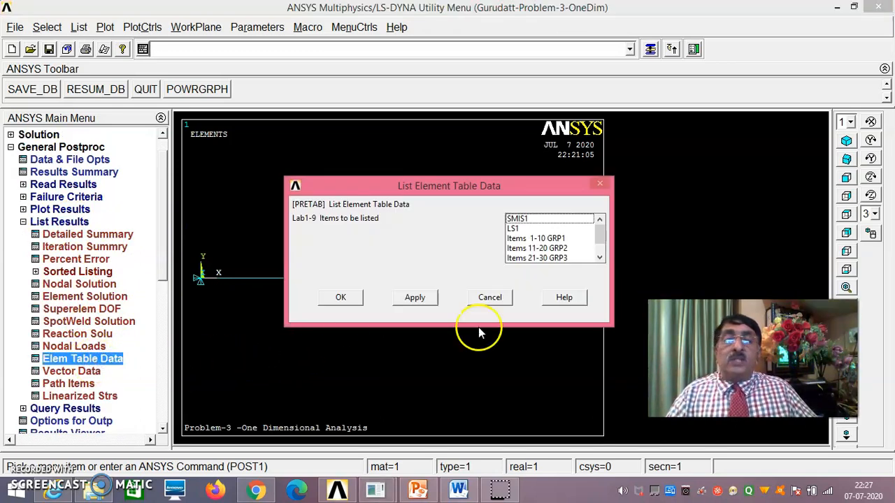
pyautogui.click(528, 220)
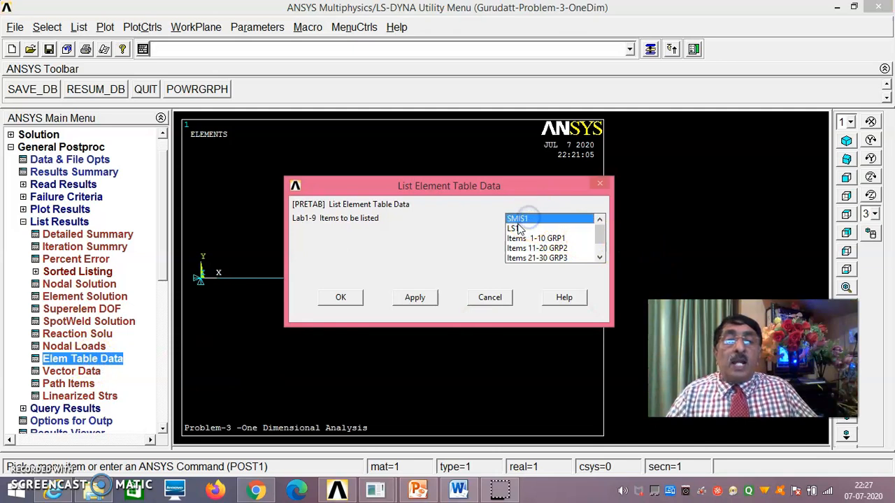
pyautogui.click(516, 228)
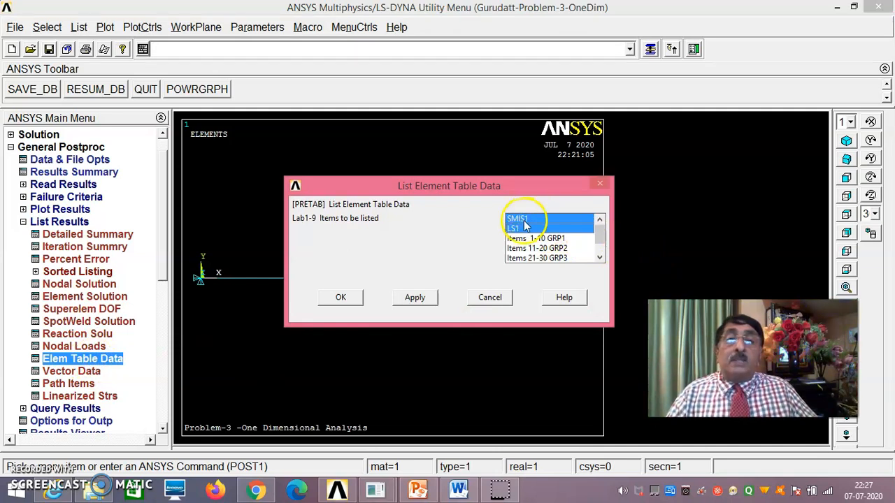
pyautogui.click(342, 297)
pyautogui.moveTo(316, 153); pyautogui.dragTo(457, 27)
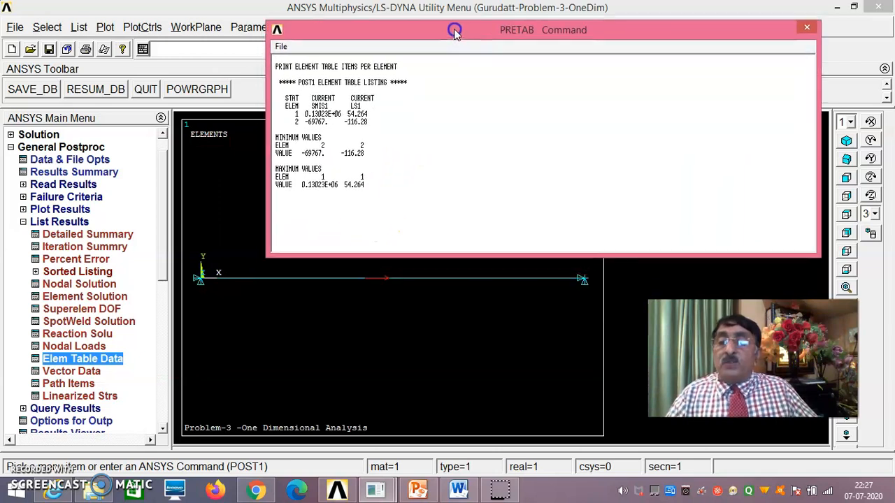